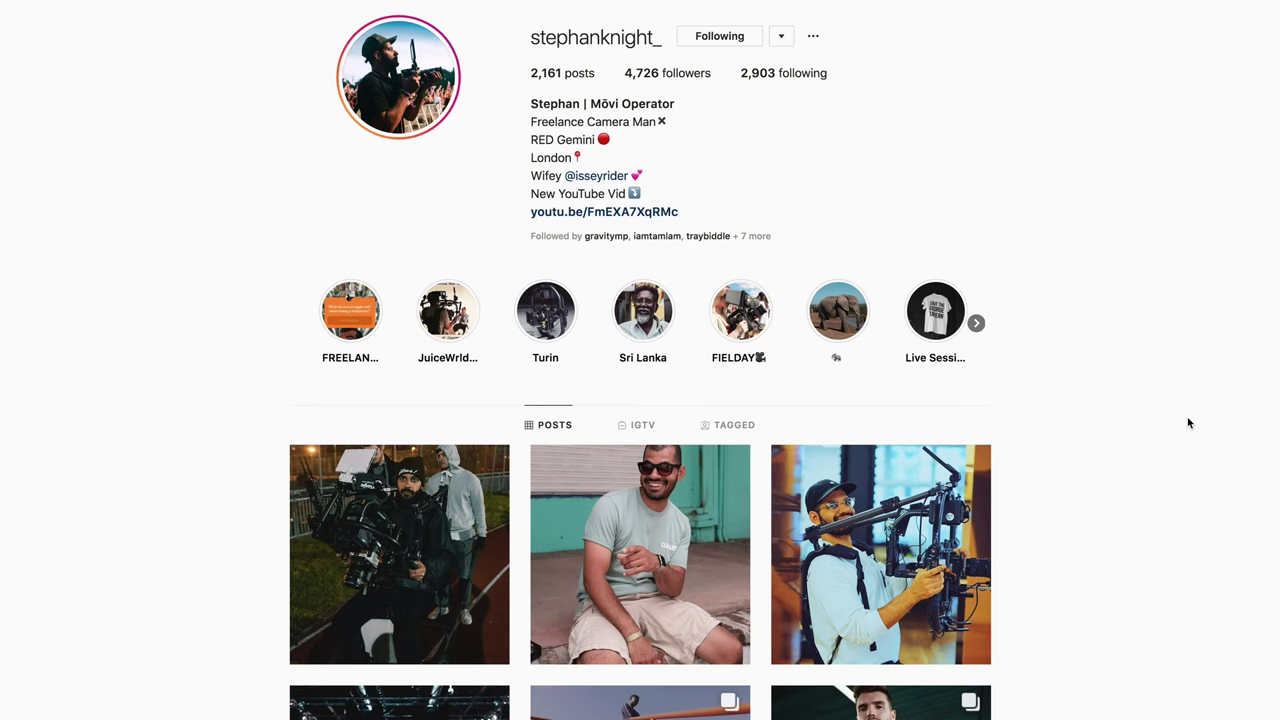
Step: Scroll down the Instagram profile to the DM asking for a Premiere grading tutorial
{"action": "scroll", "coordinate": [1188, 423], "scroll_direction": "down", "scroll_amount": 3}
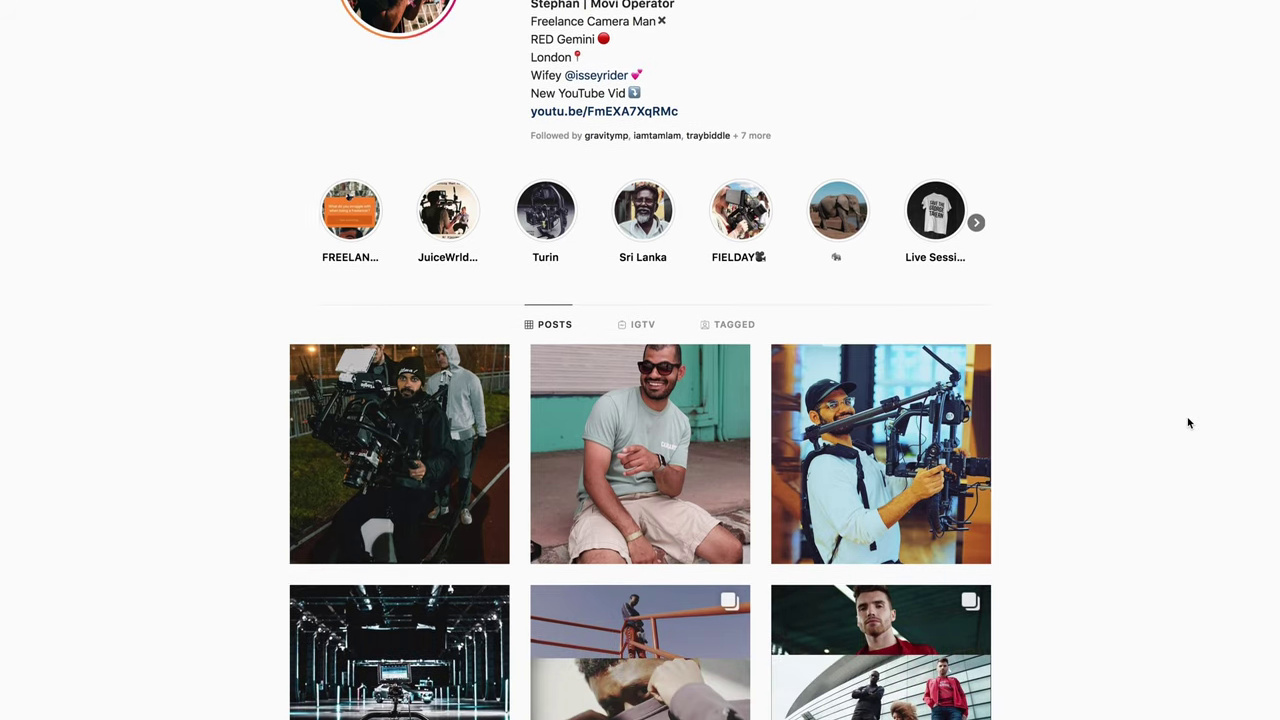
{"action": "scroll", "coordinate": [1188, 423], "scroll_direction": "down", "scroll_amount": 5}
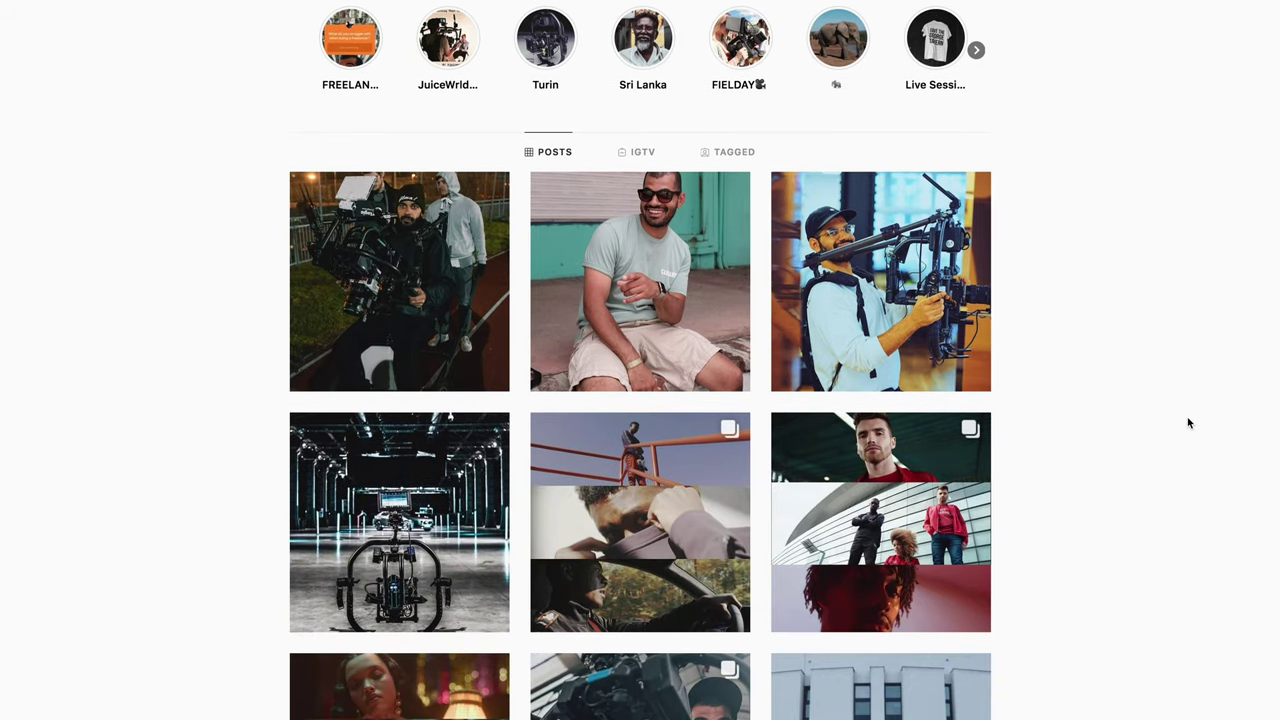
{"action": "scroll", "coordinate": [1188, 423], "scroll_direction": "down", "scroll_amount": 4}
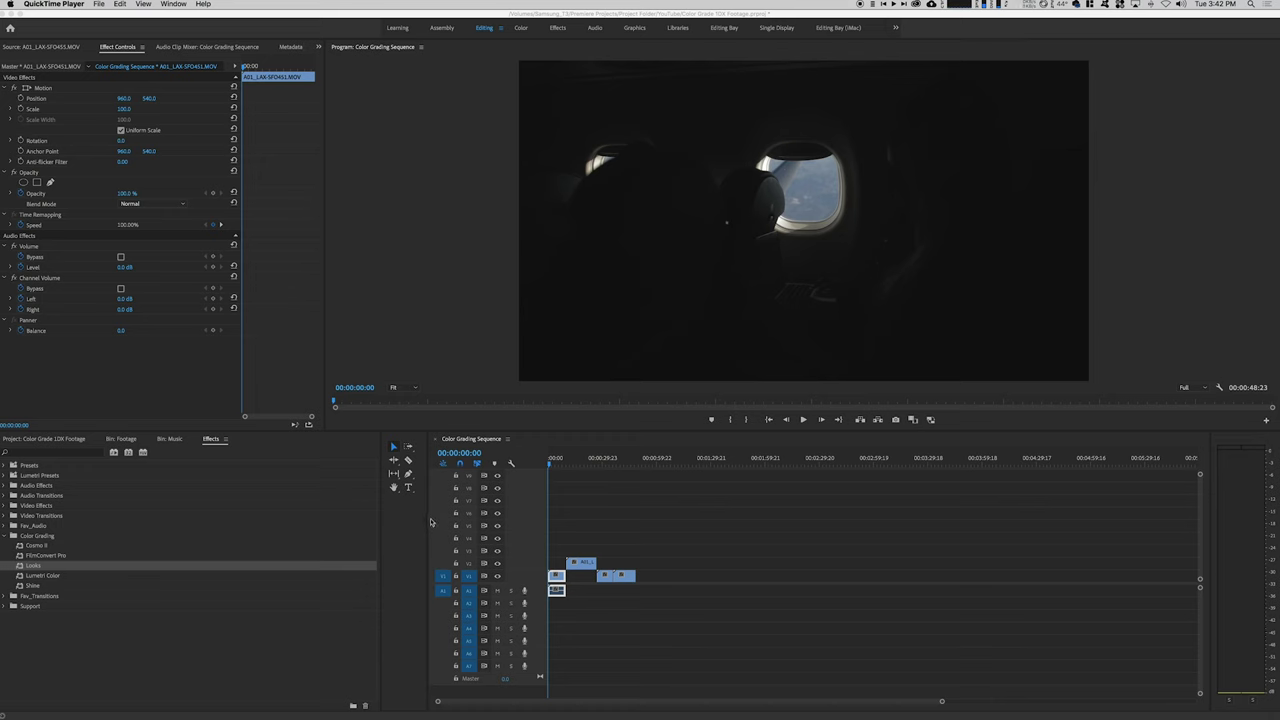
Step: Widen the timeline panel and apply the Looks effect to the V1 airplane clip
{"action": "left_click", "coordinate": [427, 518]}
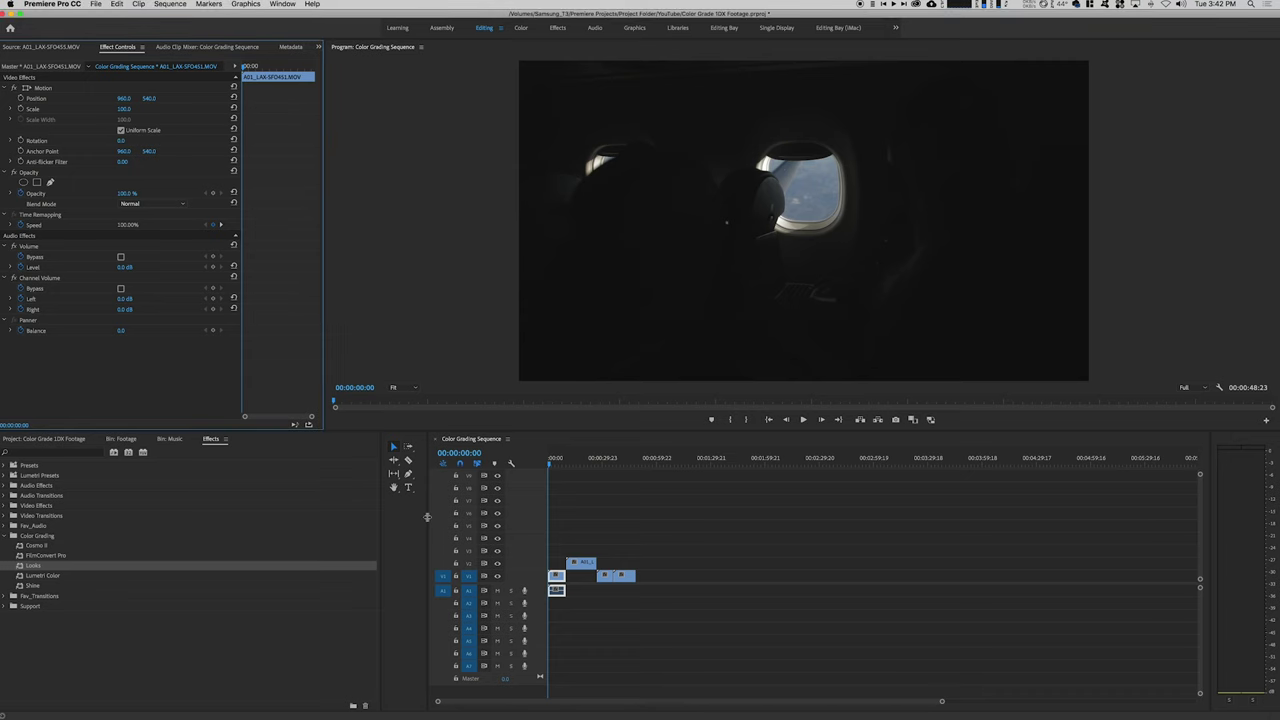
{"action": "left_click_drag", "start_coordinate": [427, 518], "coordinate": [411, 517]}
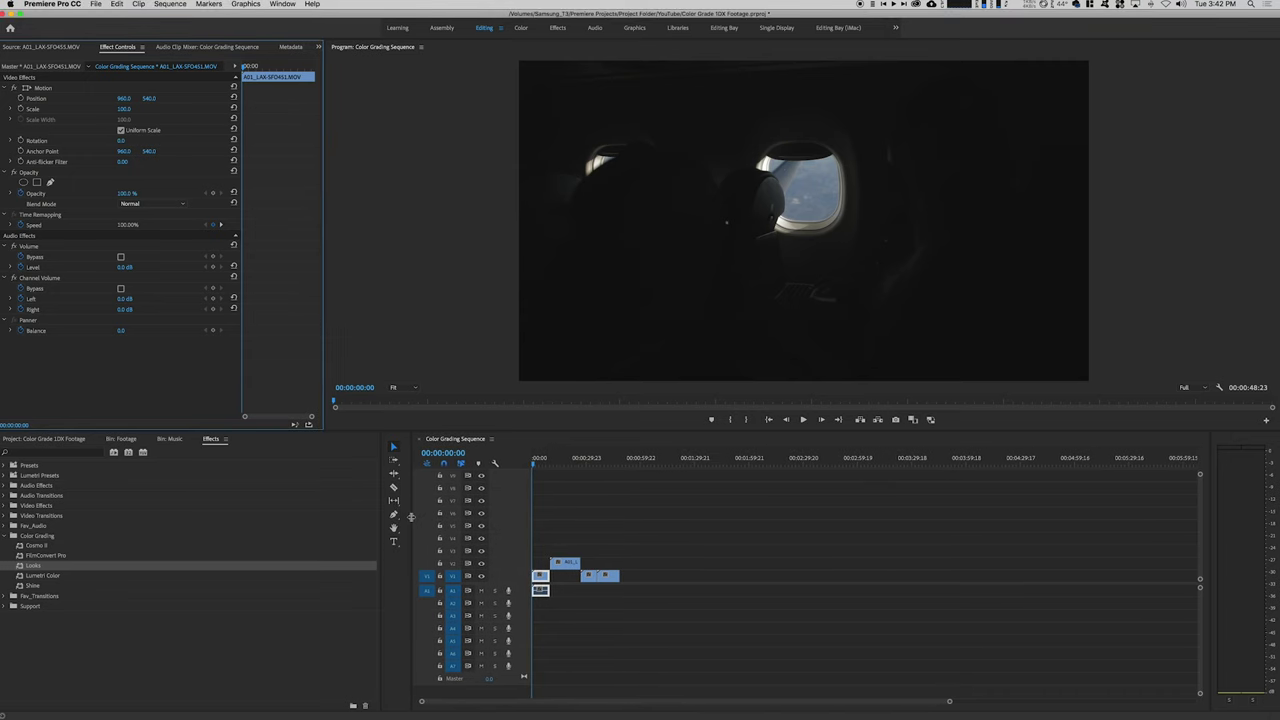
{"action": "left_click_drag", "start_coordinate": [48, 570], "coordinate": [541, 578]}
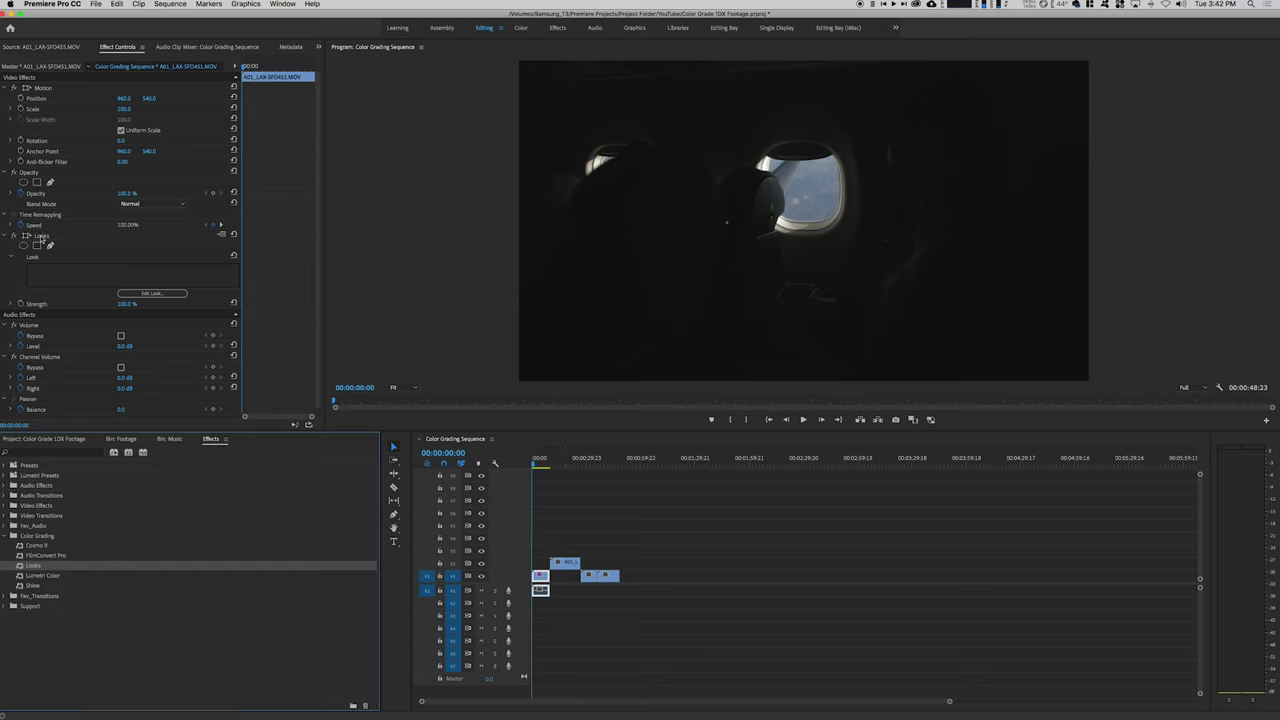
Step: Rename the Looks effect to MOJO and open the Looks editor
{"action": "right_click", "coordinate": [44, 237]}
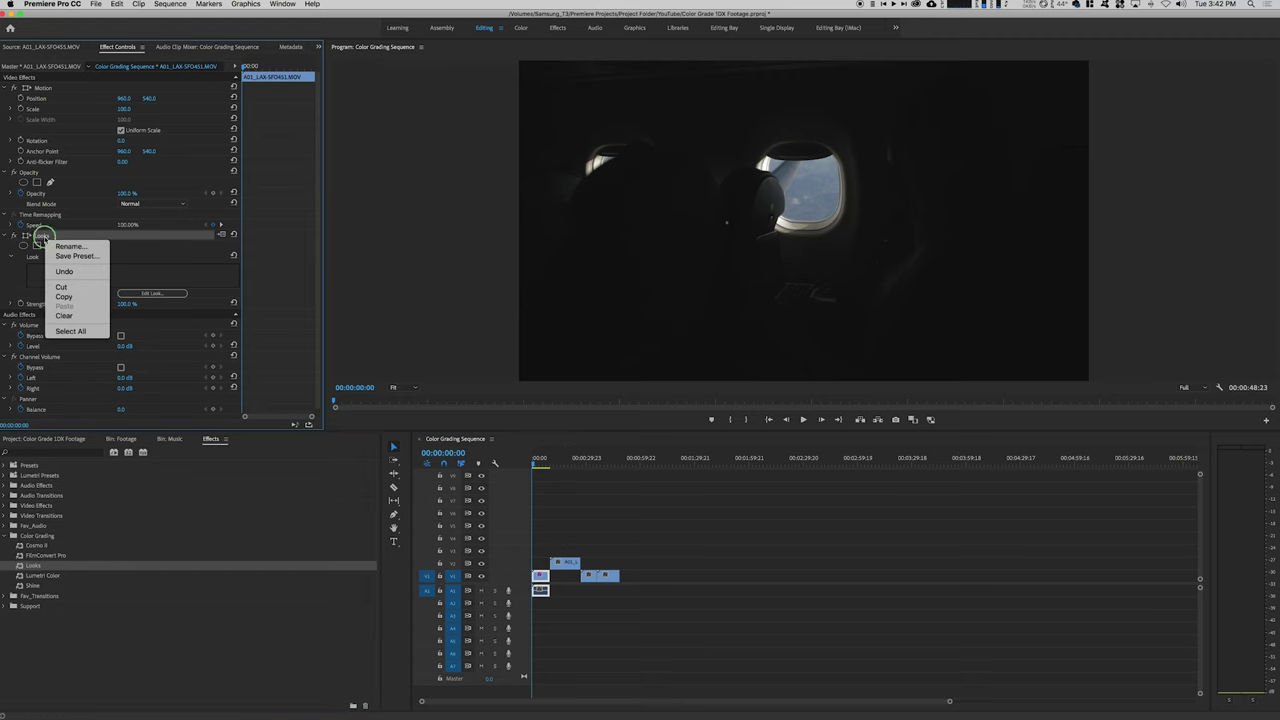
{"action": "left_click", "coordinate": [78, 251]}
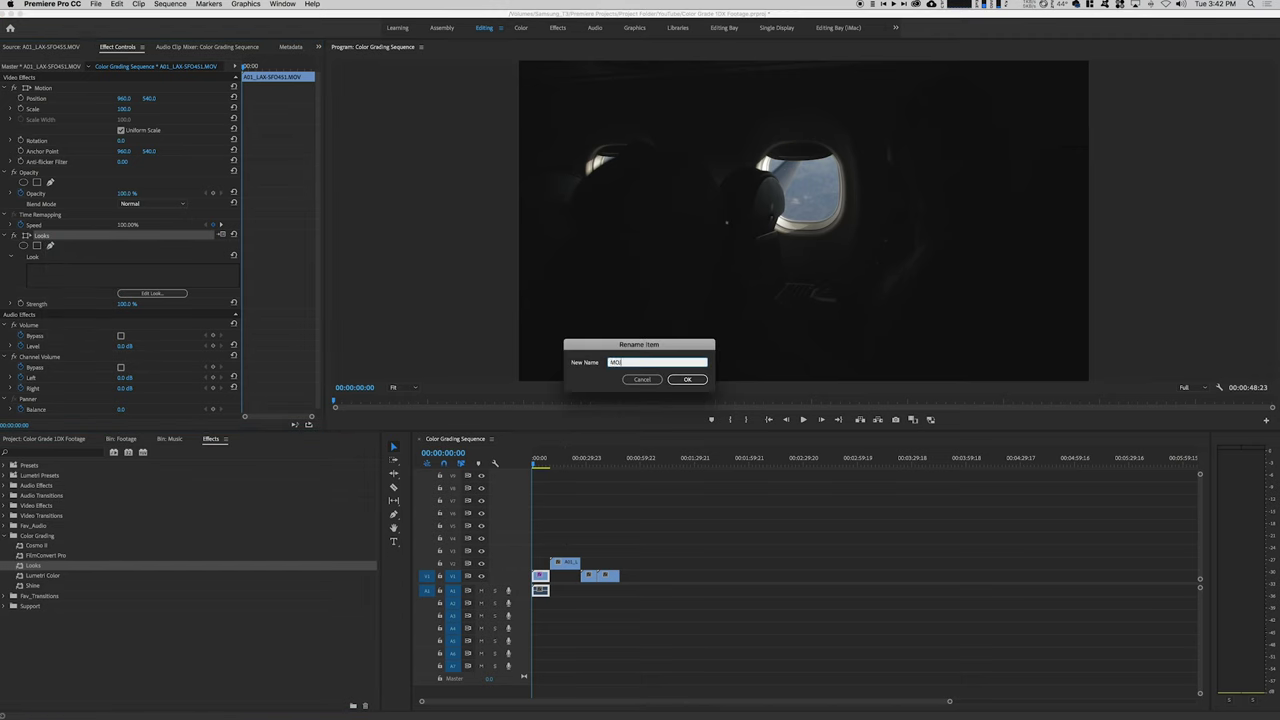
{"action": "key", "text": "Return"}
{"action": "left_click", "coordinate": [152, 292]}
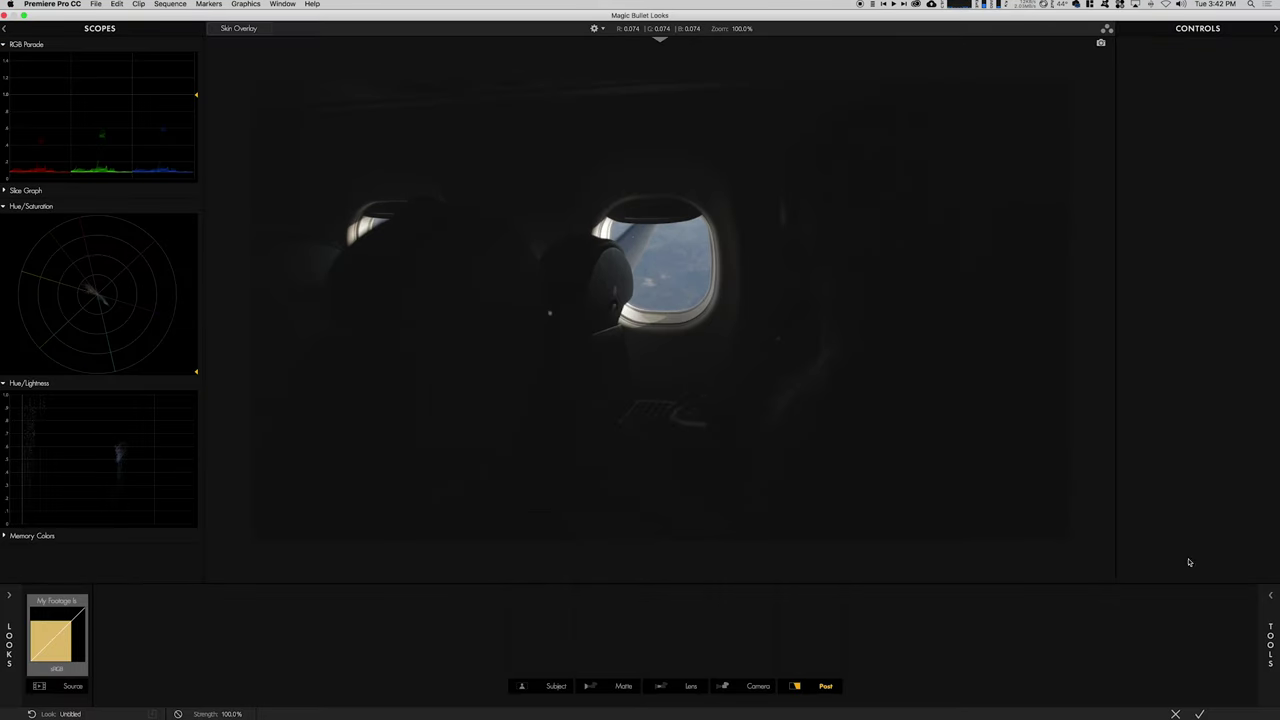
Step: Browse the Subject, Matte and Lens tool categories, then add 4-Way Color to Subject
{"action": "left_click", "coordinate": [1270, 596]}
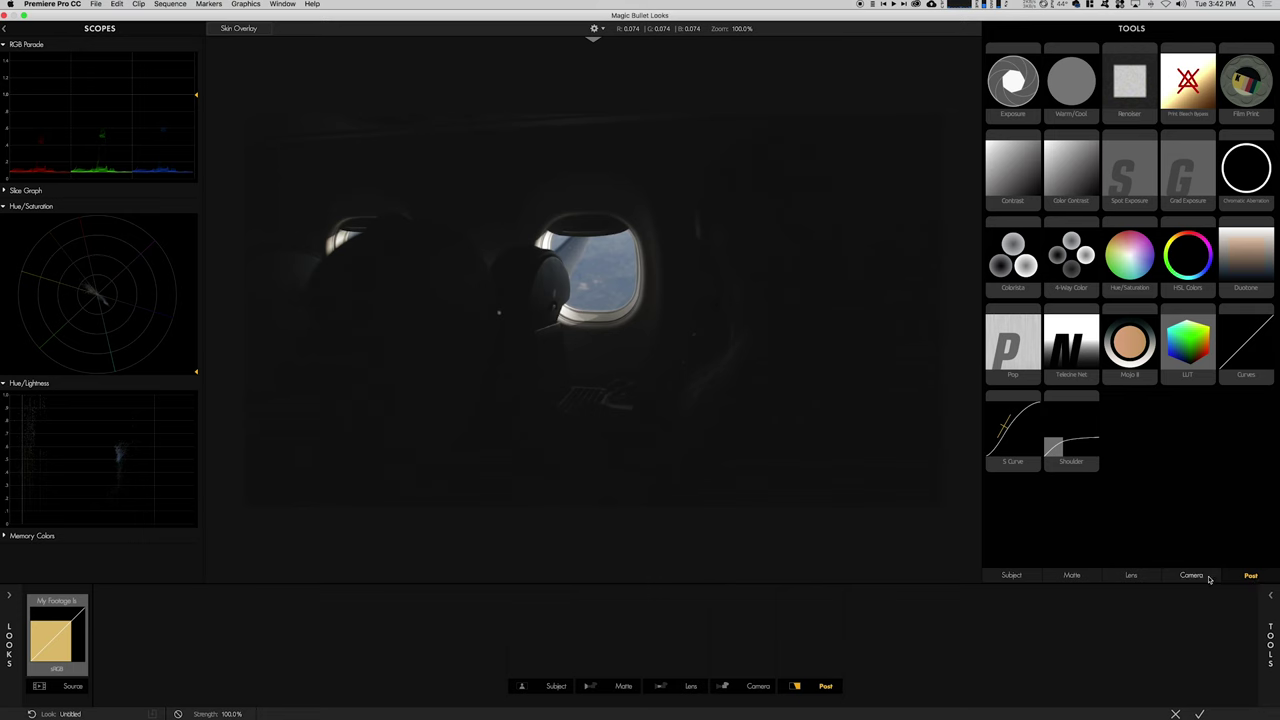
{"action": "left_click", "coordinate": [1015, 576]}
{"action": "left_click", "coordinate": [1075, 577]}
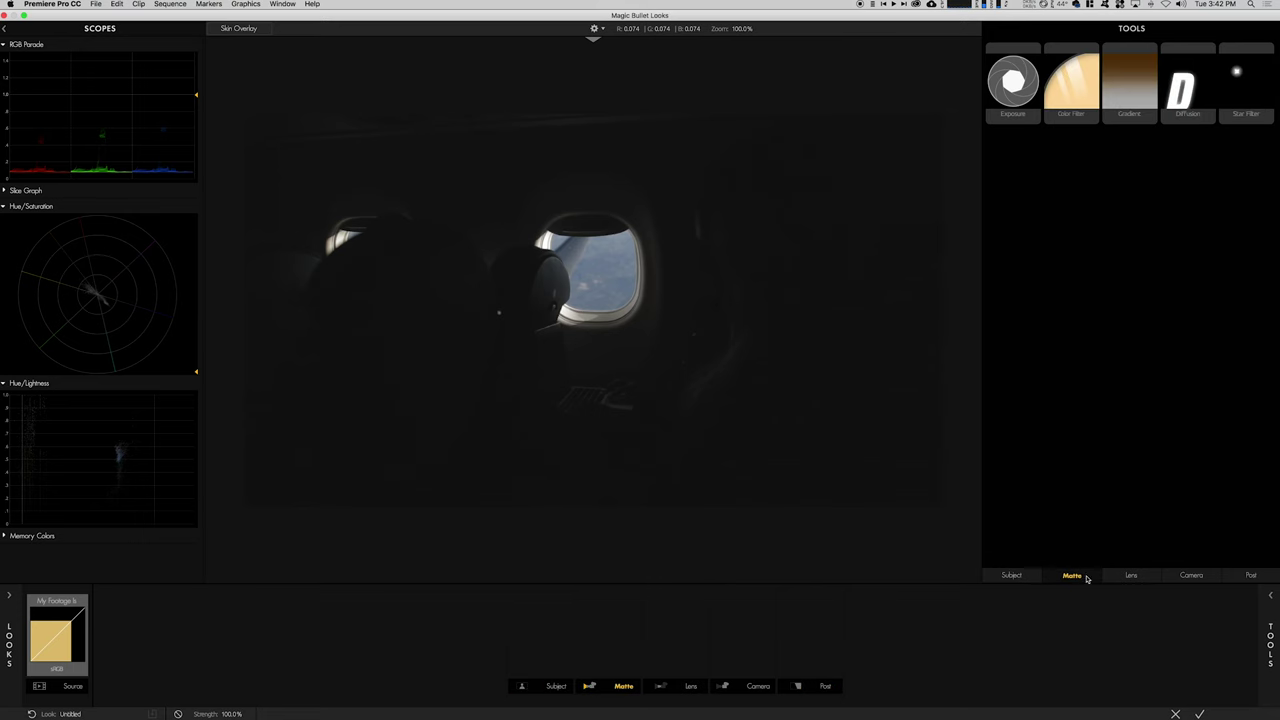
{"action": "left_click", "coordinate": [1131, 576]}
{"action": "left_click", "coordinate": [1012, 576]}
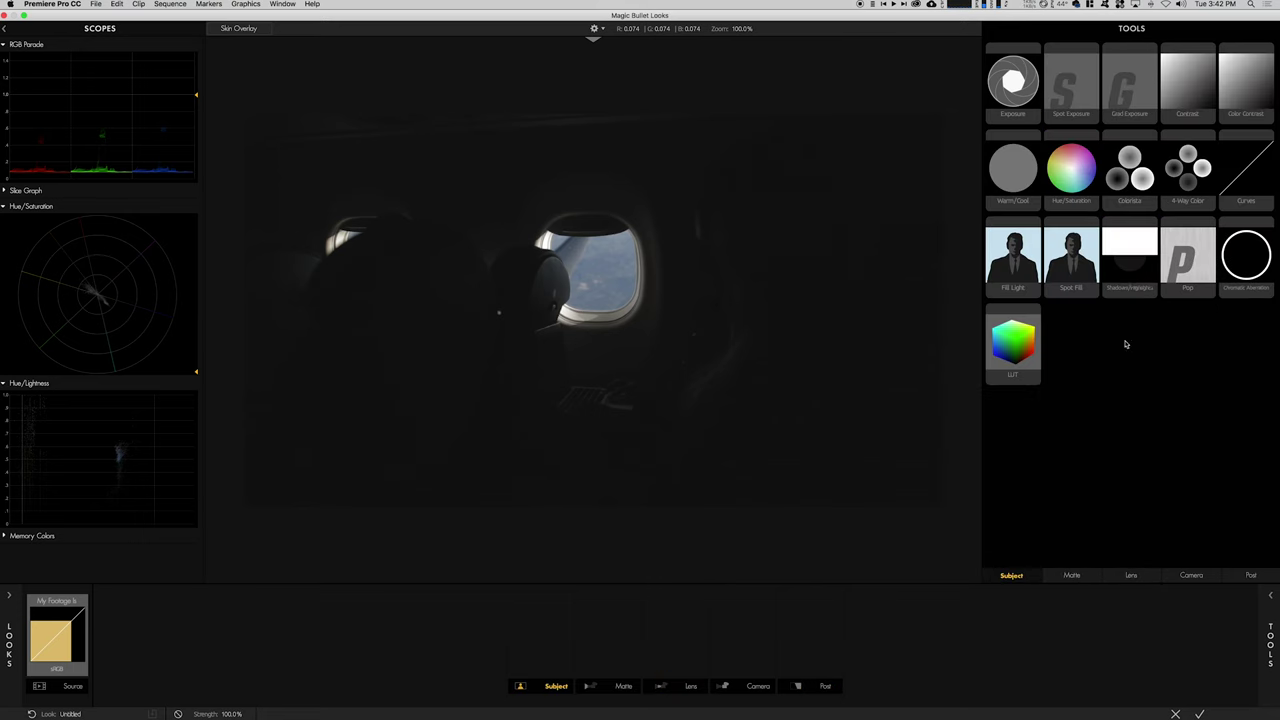
{"action": "double_click", "coordinate": [1191, 178]}
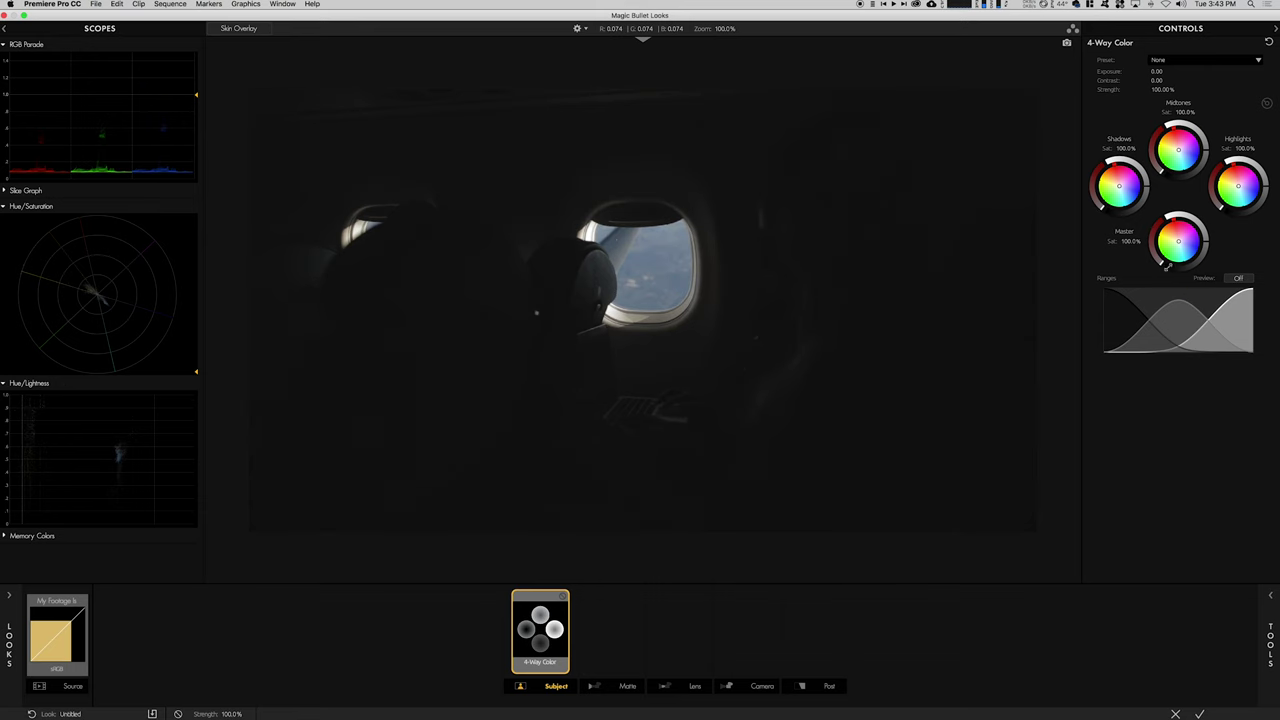
Step: Preview the midtone and highlight range masks and pull the highlights range into the midtones
{"action": "left_click", "coordinate": [1233, 279]}
{"action": "left_click", "coordinate": [1117, 316]}
{"action": "left_click", "coordinate": [1117, 316]}
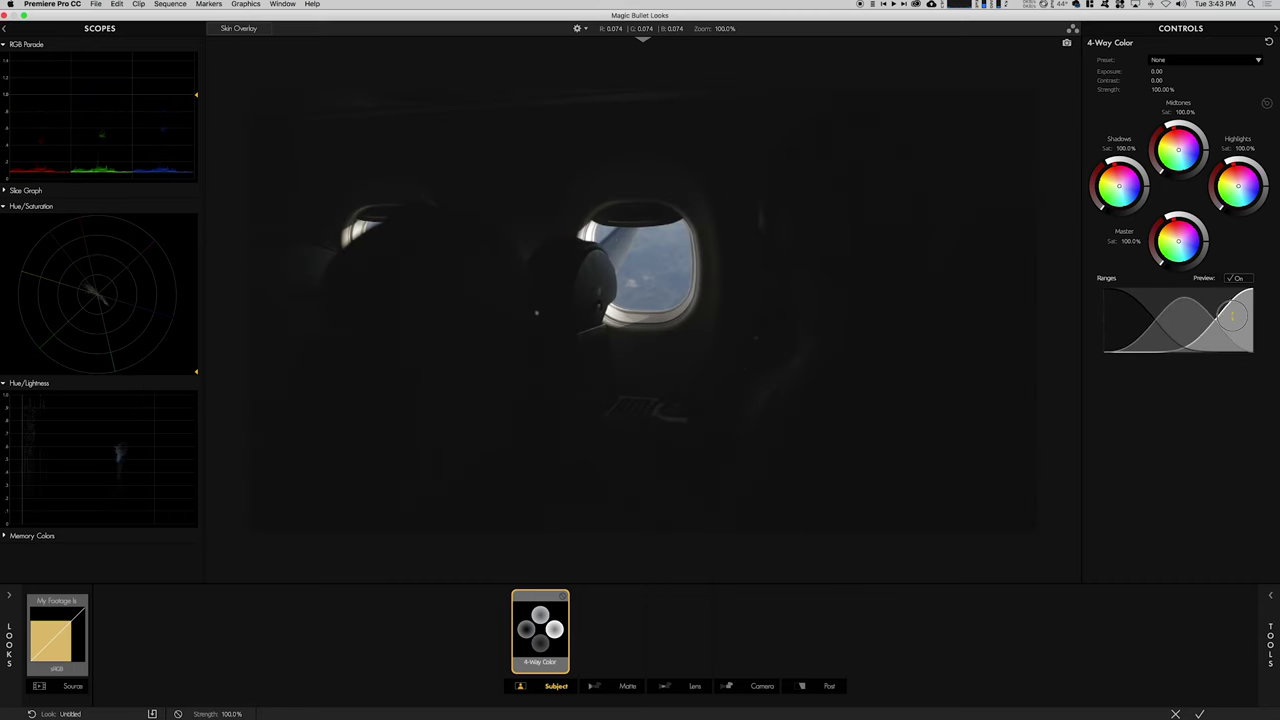
{"action": "left_click_drag", "start_coordinate": [1226, 316], "coordinate": [1232, 316]}
{"action": "left_click", "coordinate": [1240, 316]}
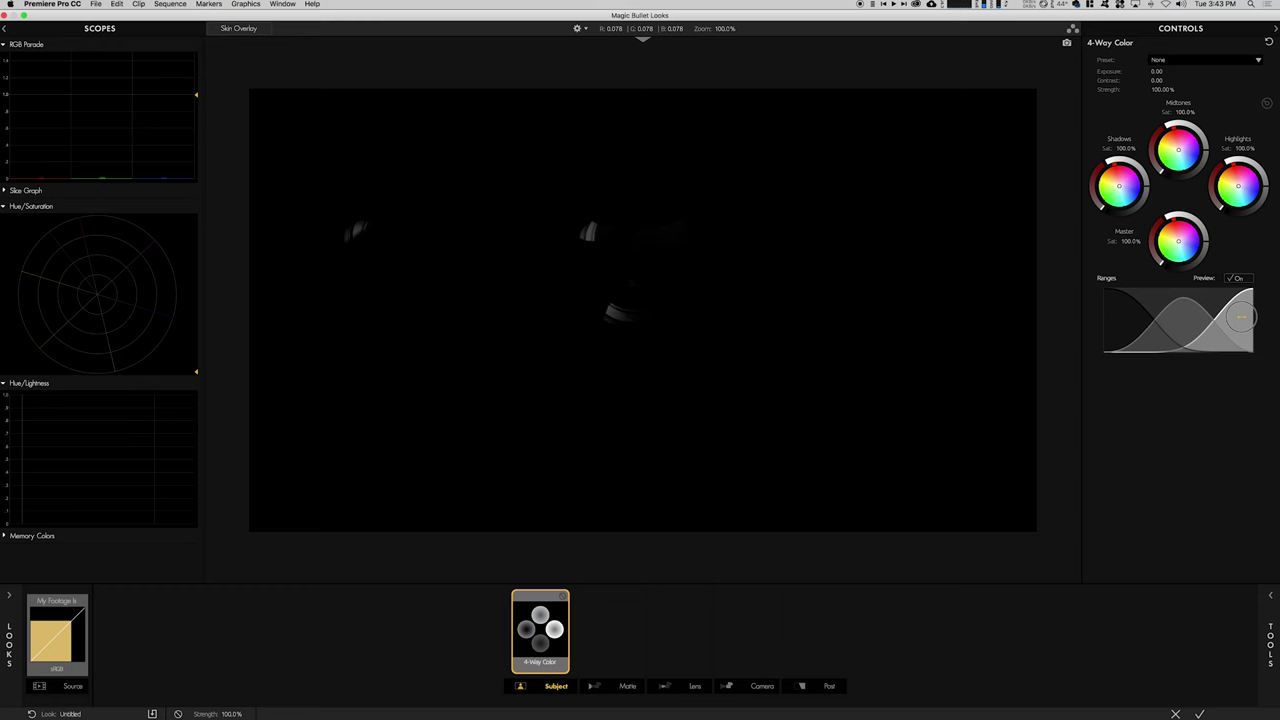
{"action": "left_click_drag", "start_coordinate": [1240, 316], "coordinate": [1199, 316]}
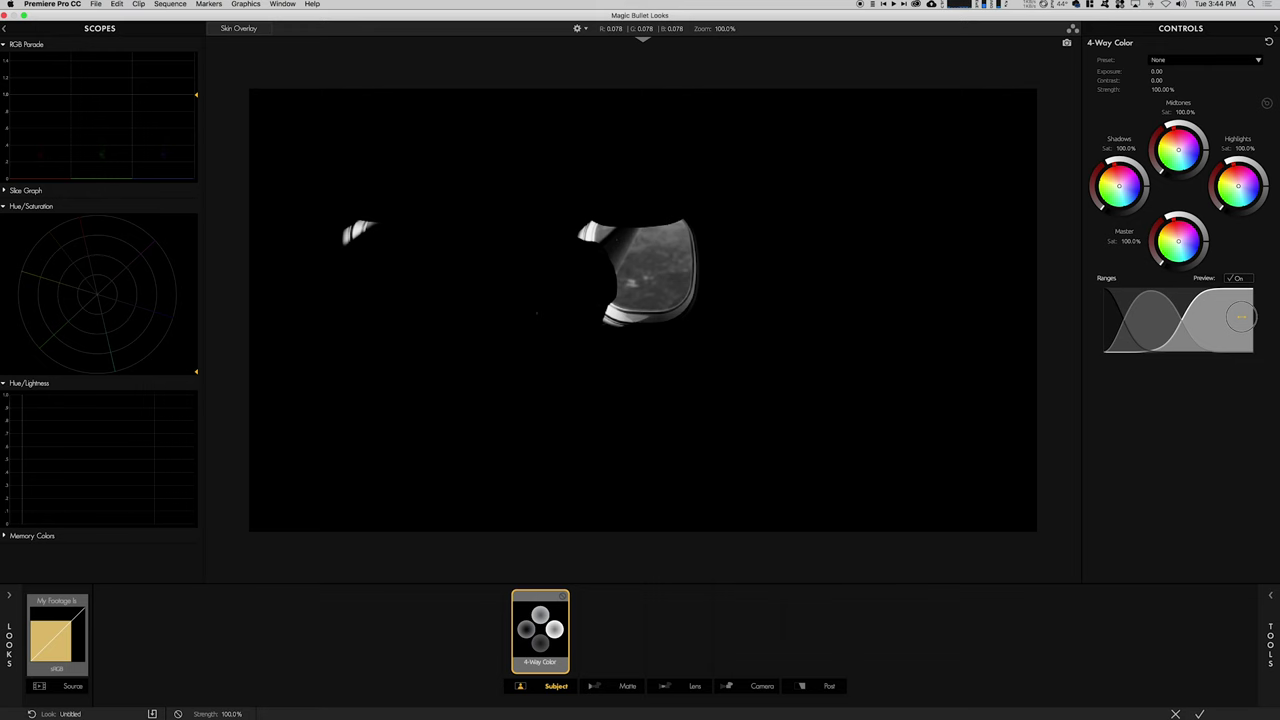
{"action": "left_click_drag", "start_coordinate": [1240, 316], "coordinate": [1240, 316]}
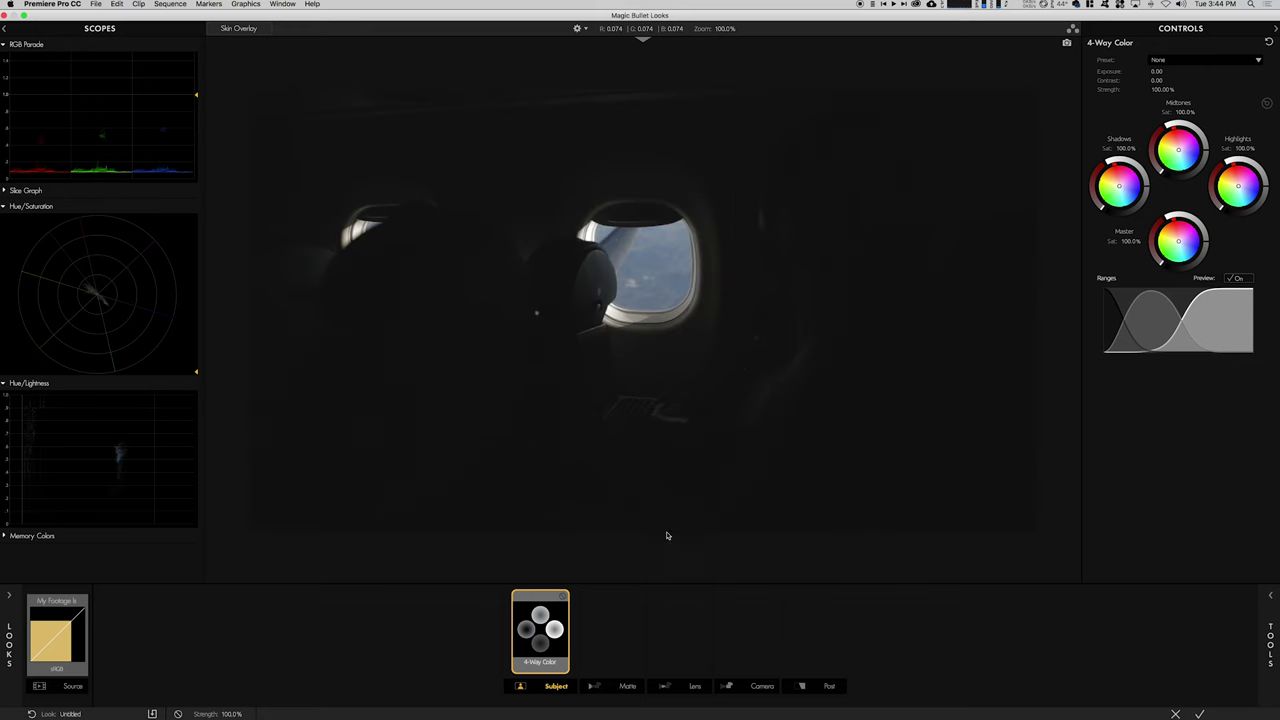
Step: Toggle 4-Way Color on and off to compare, then delete it from the look
{"action": "left_click", "coordinate": [563, 597]}
{"action": "left_click", "coordinate": [563, 597]}
{"action": "left_click", "coordinate": [563, 597]}
{"action": "left_click", "coordinate": [563, 597]}
{"action": "left_click", "coordinate": [563, 597]}
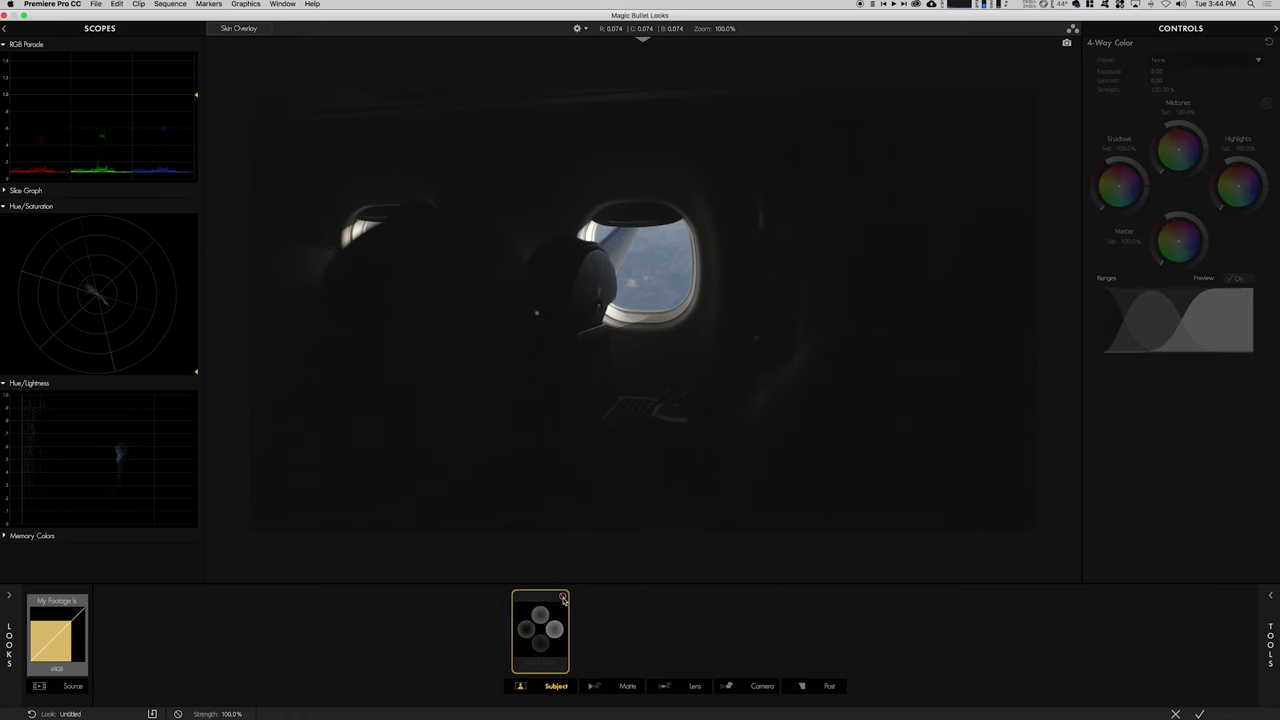
{"action": "left_click", "coordinate": [563, 597]}
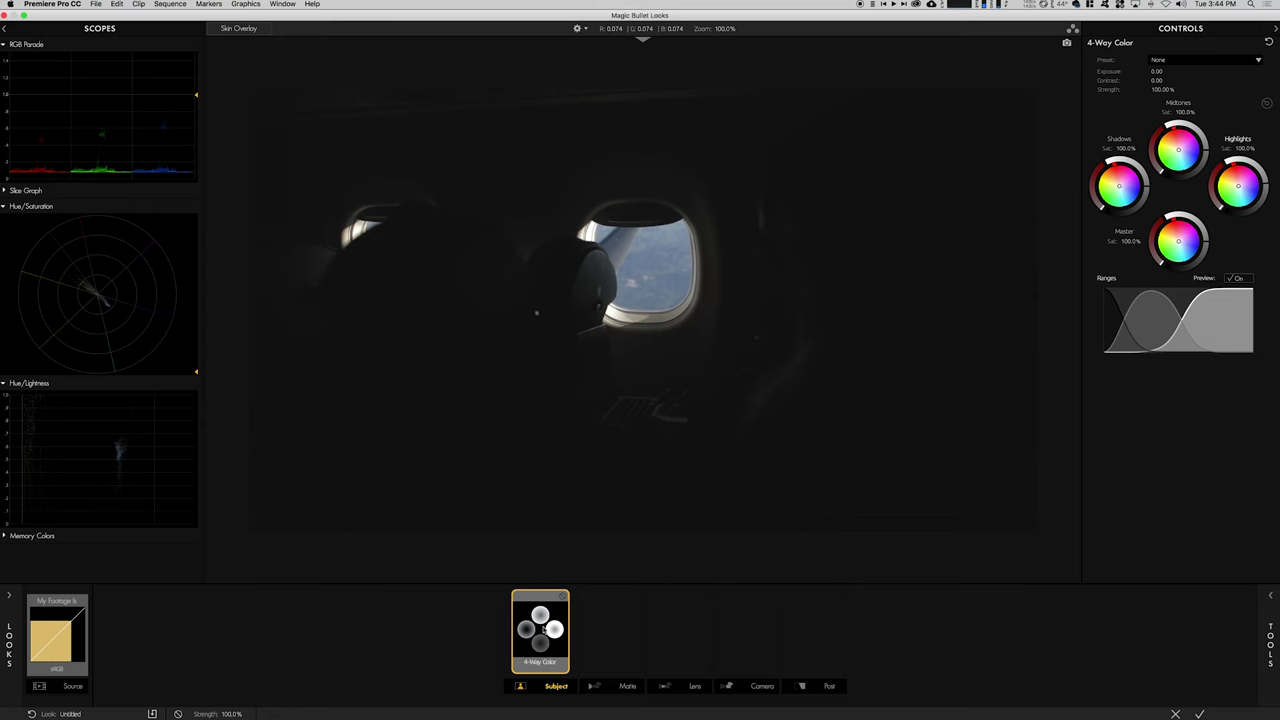
{"action": "key", "text": "Delete"}
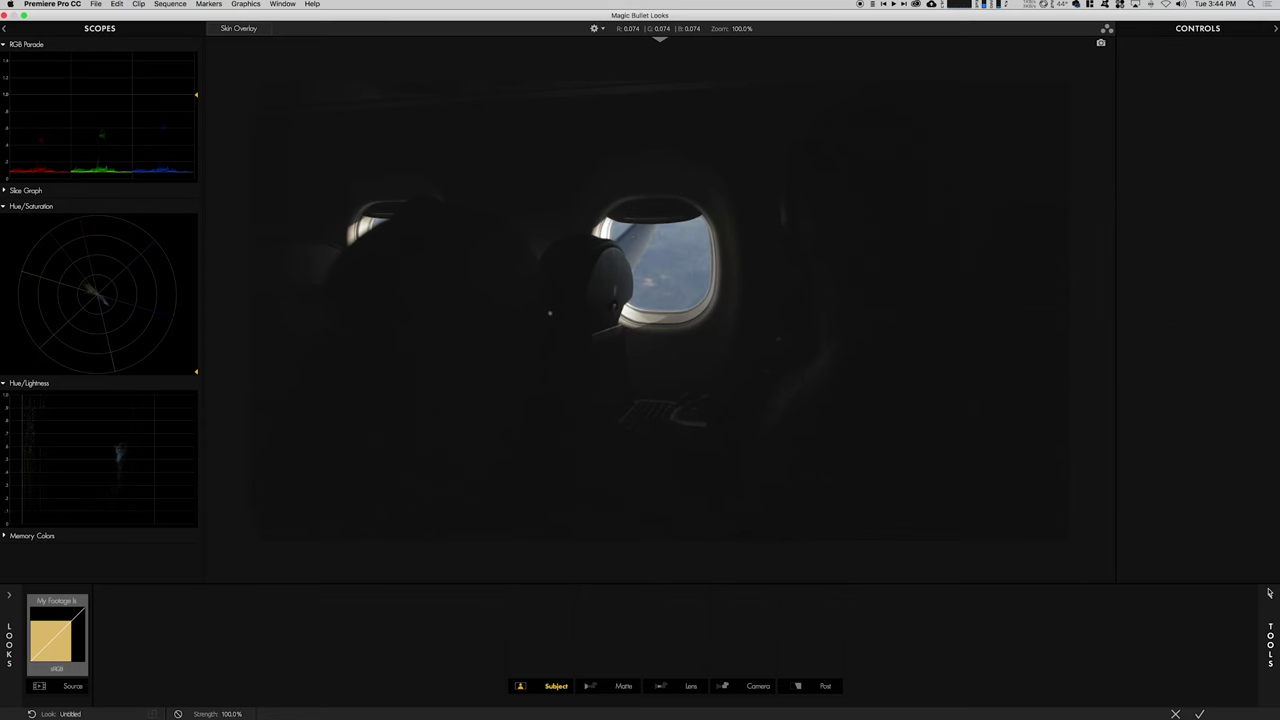
Step: Add Mojo II from the Post tools for a teal grade and apply the look to Premiere
{"action": "left_click", "coordinate": [1270, 596]}
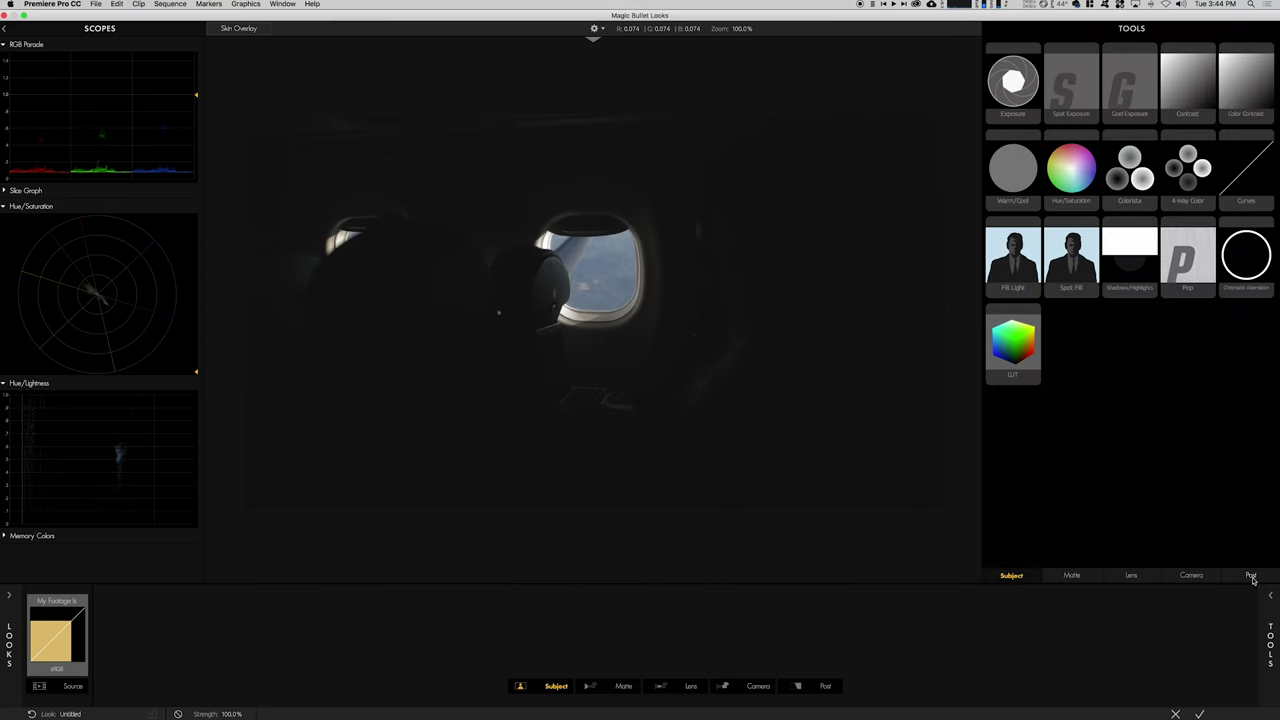
{"action": "left_click", "coordinate": [1251, 577]}
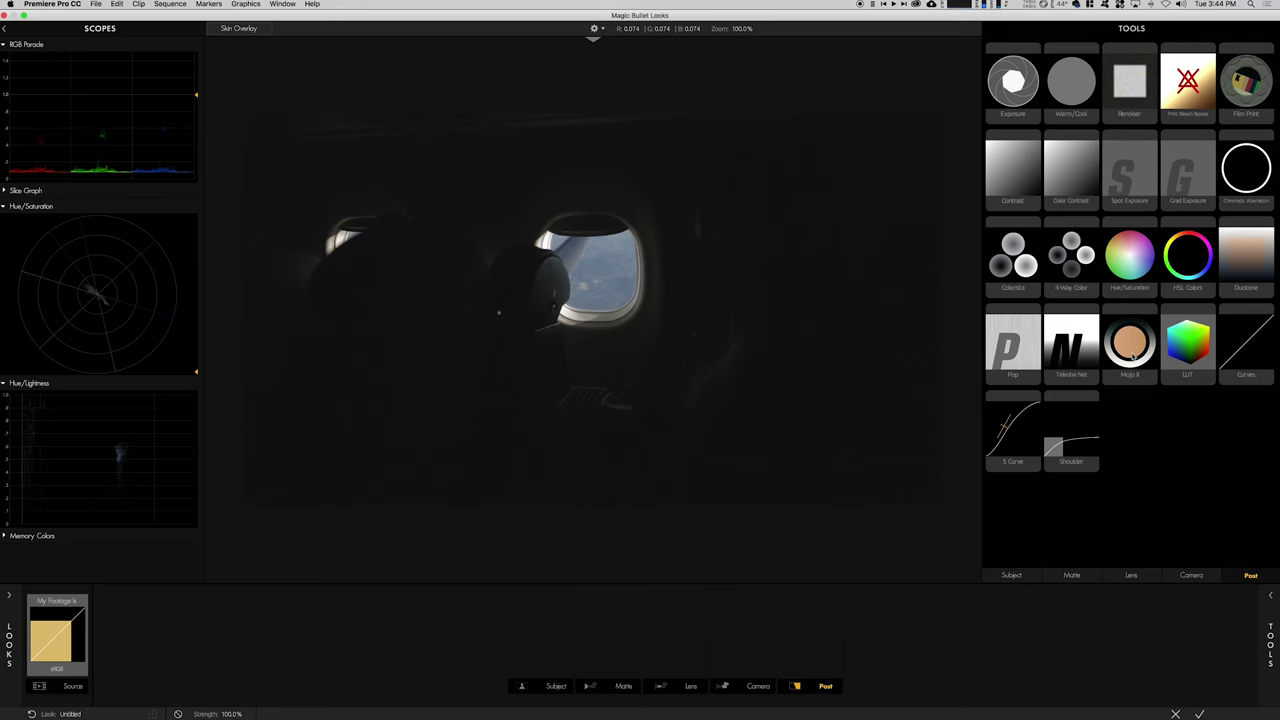
{"action": "double_click", "coordinate": [1133, 345]}
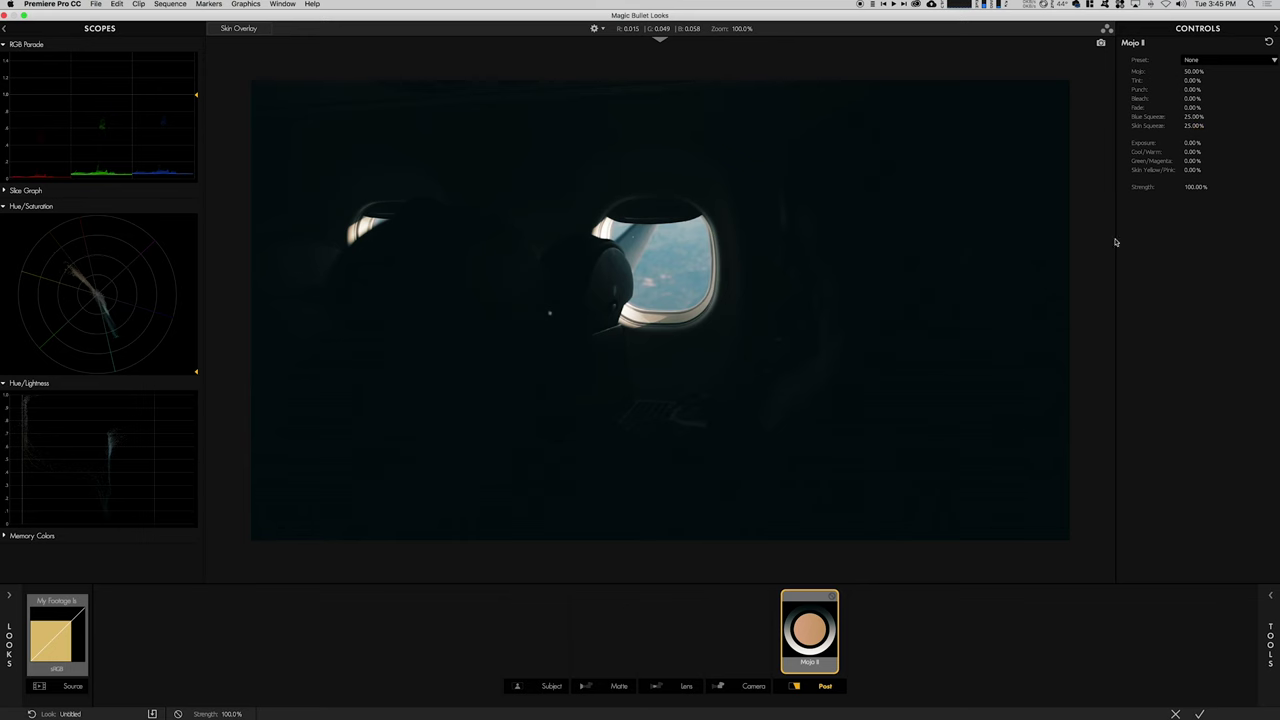
{"action": "scroll", "coordinate": [1054, 474], "scroll_direction": "down", "scroll_amount": 1}
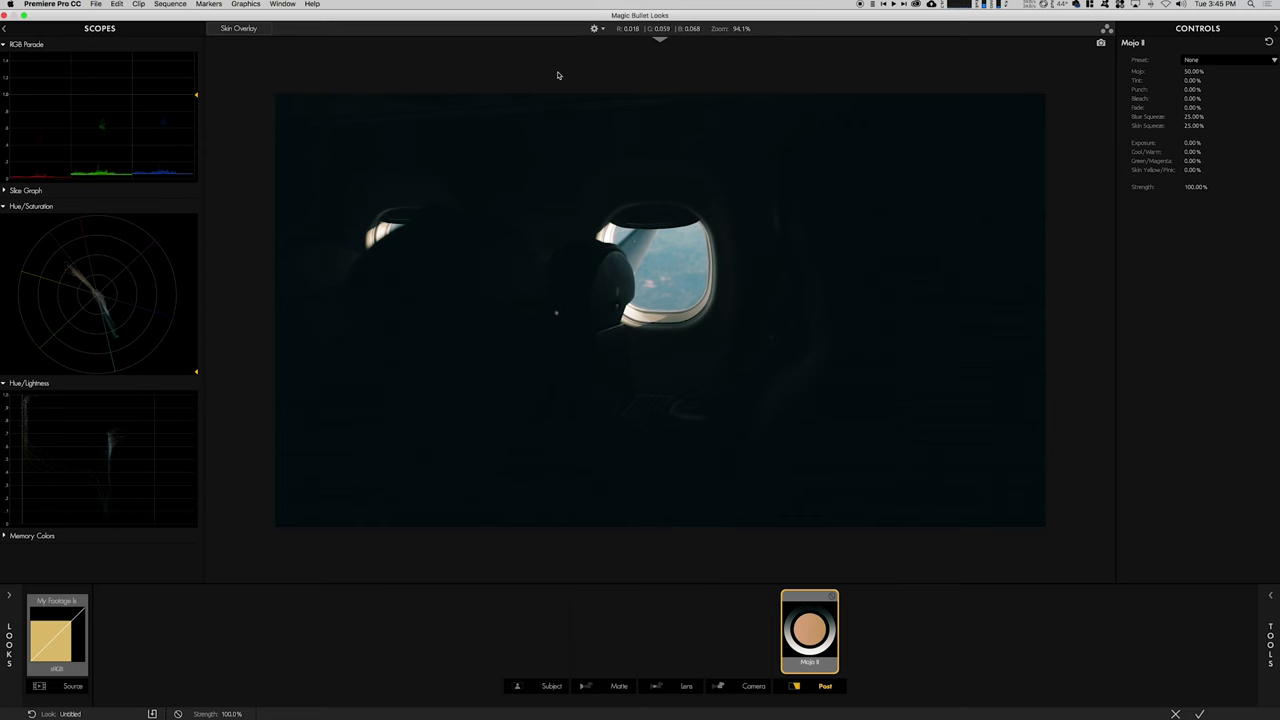
{"action": "scroll", "coordinate": [899, 510], "scroll_direction": "down", "scroll_amount": 2}
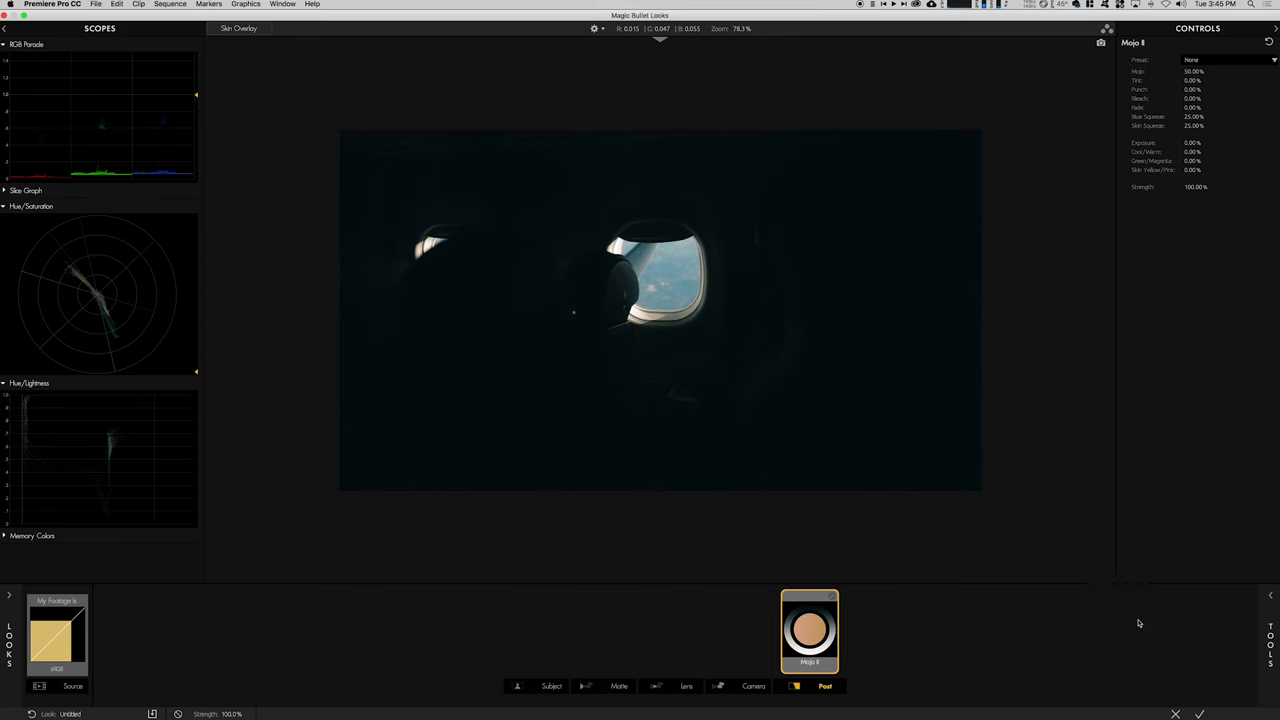
{"action": "left_click", "coordinate": [1198, 714]}
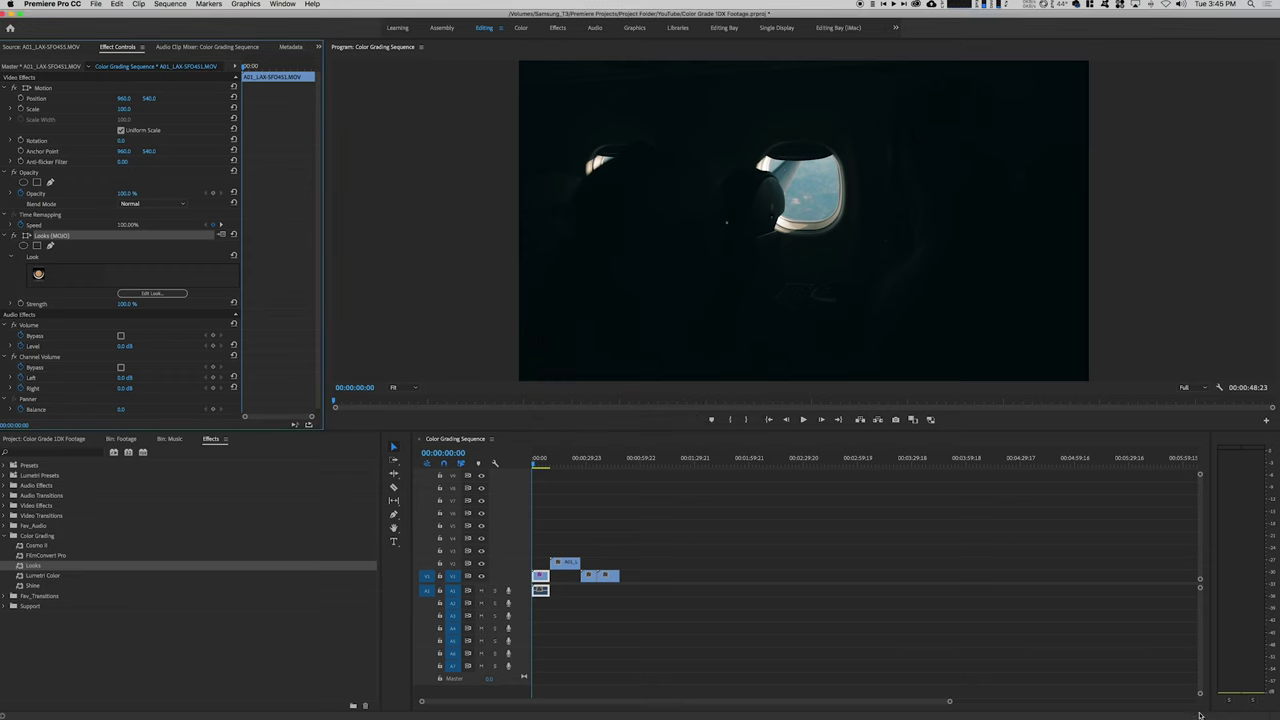
Step: Lower MOJO strength to 29.9, compare it on and off, and add FilmConvert Pro to V1
{"action": "left_click", "coordinate": [11, 305]}
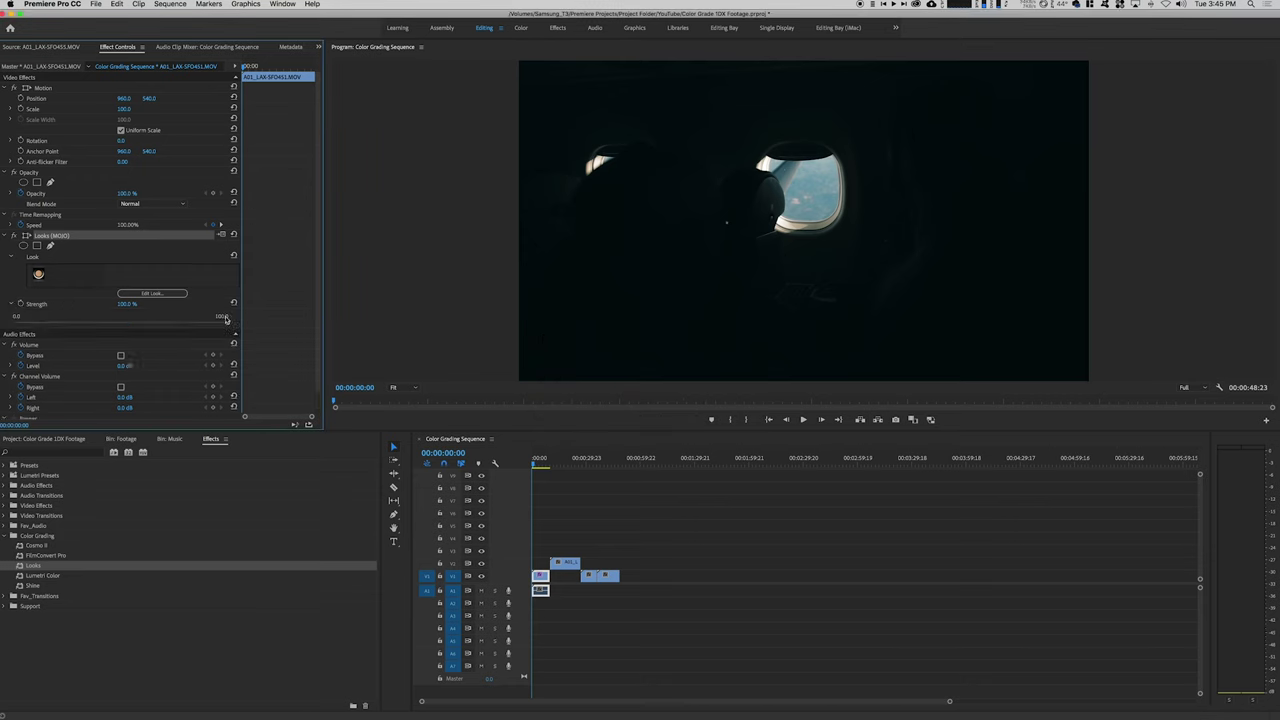
{"action": "left_click_drag", "start_coordinate": [227, 325], "coordinate": [77, 326]}
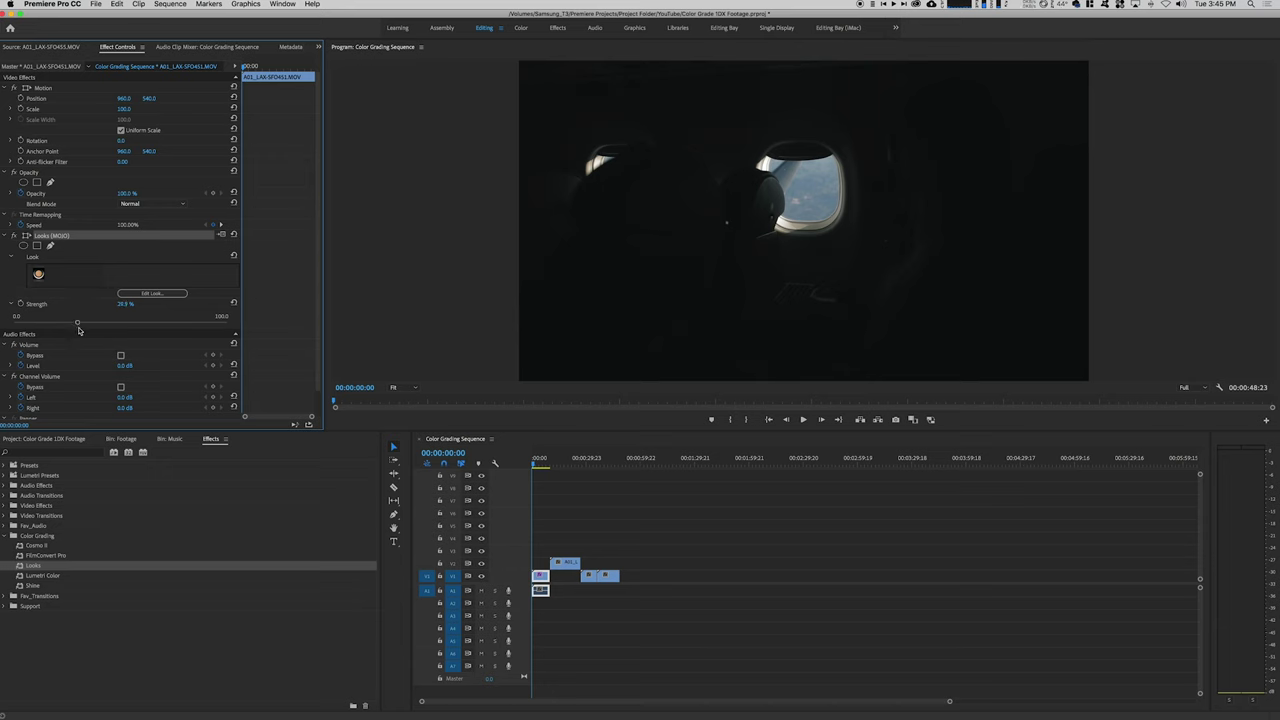
{"action": "left_click", "coordinate": [14, 237]}
{"action": "left_click", "coordinate": [14, 237]}
{"action": "left_click_drag", "start_coordinate": [60, 556], "coordinate": [537, 579]}
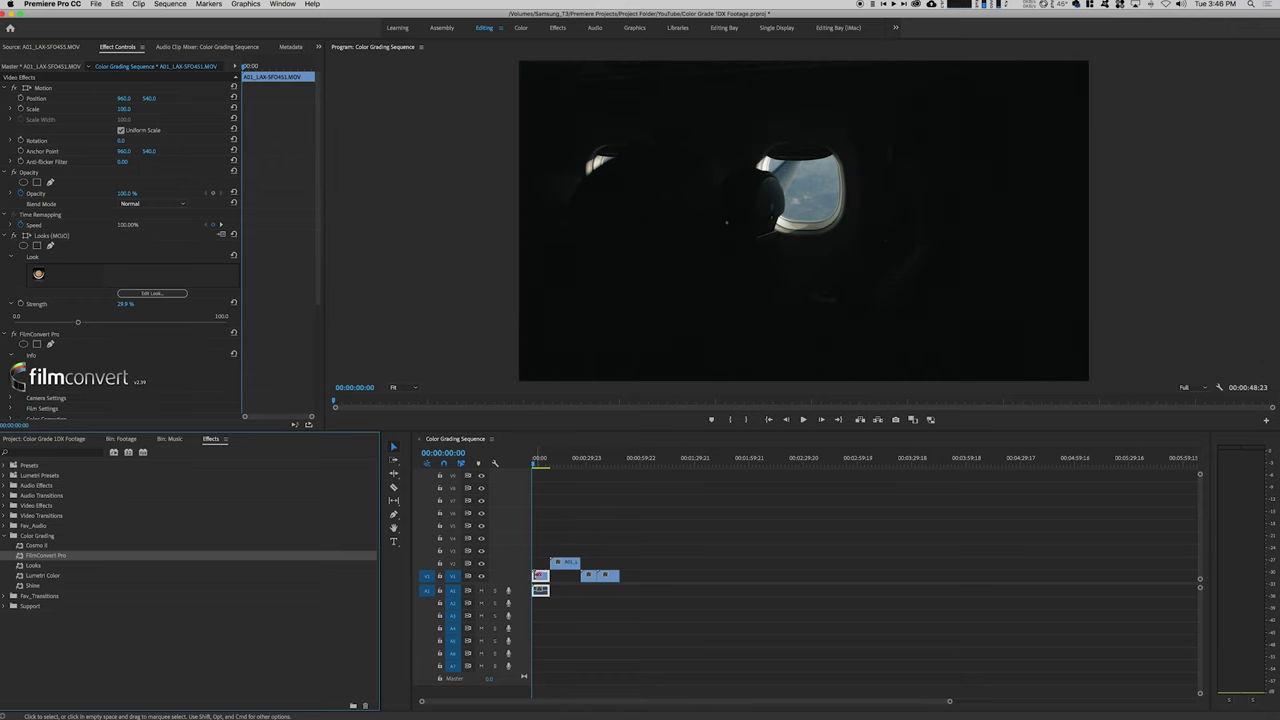
Step: Move FilmConvert Pro above Looks (MOJO) and expand its Camera Settings
{"action": "left_click", "coordinate": [12, 237]}
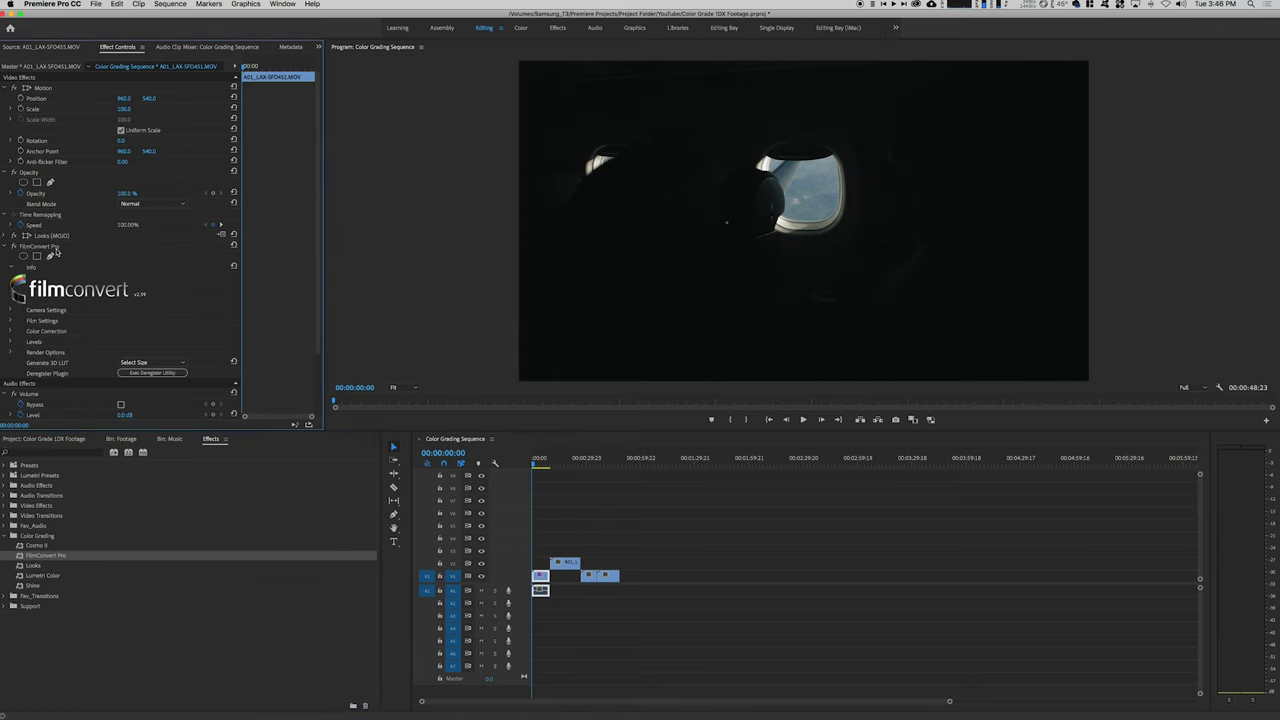
{"action": "left_click_drag", "start_coordinate": [45, 247], "coordinate": [66, 243]}
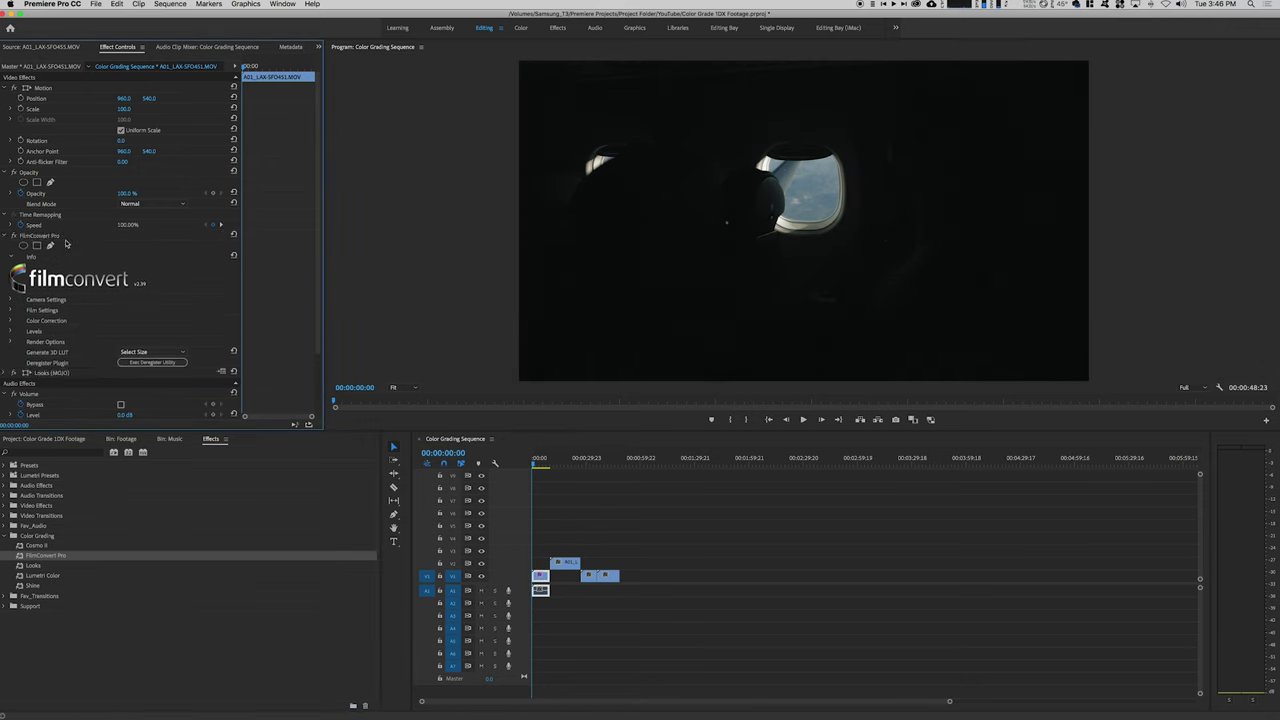
{"action": "left_click", "coordinate": [11, 299]}
{"action": "scroll", "coordinate": [320, 300], "scroll_direction": "down", "scroll_amount": 5}
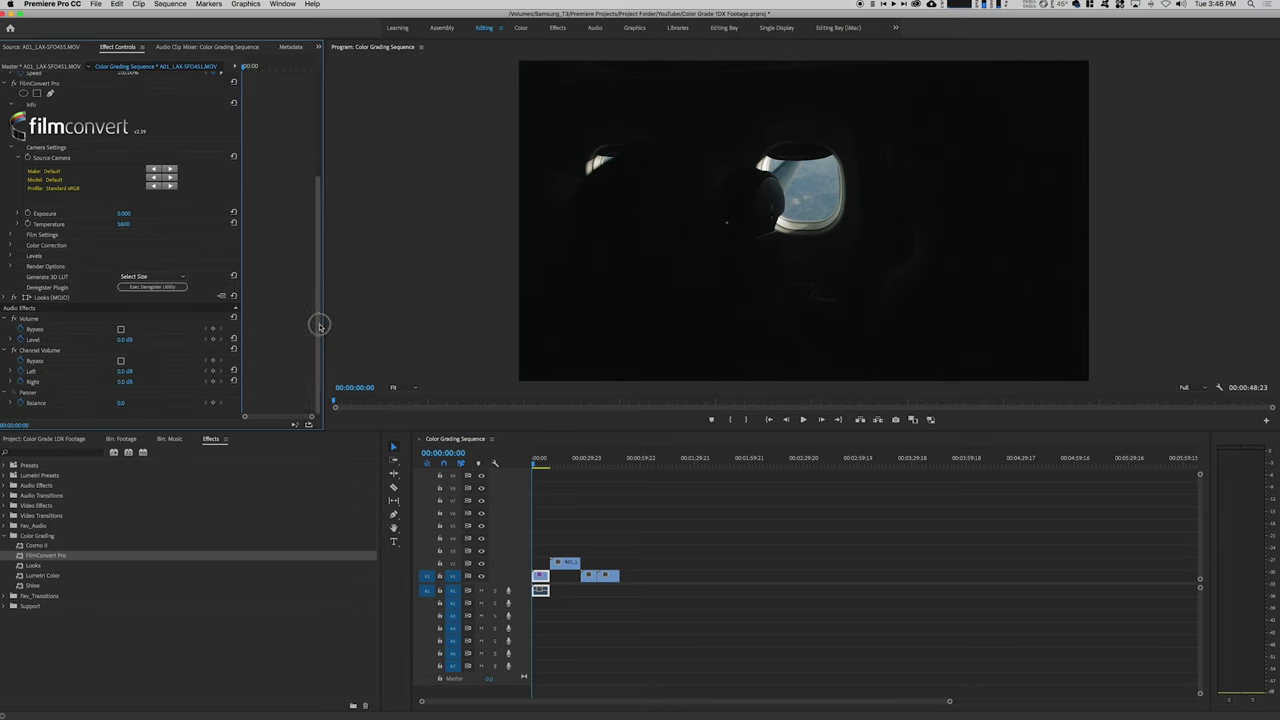
Step: Set FilmConvert's source camera to Canon 1DC with the Marvel profile and apply it
{"action": "left_click", "coordinate": [50, 172]}
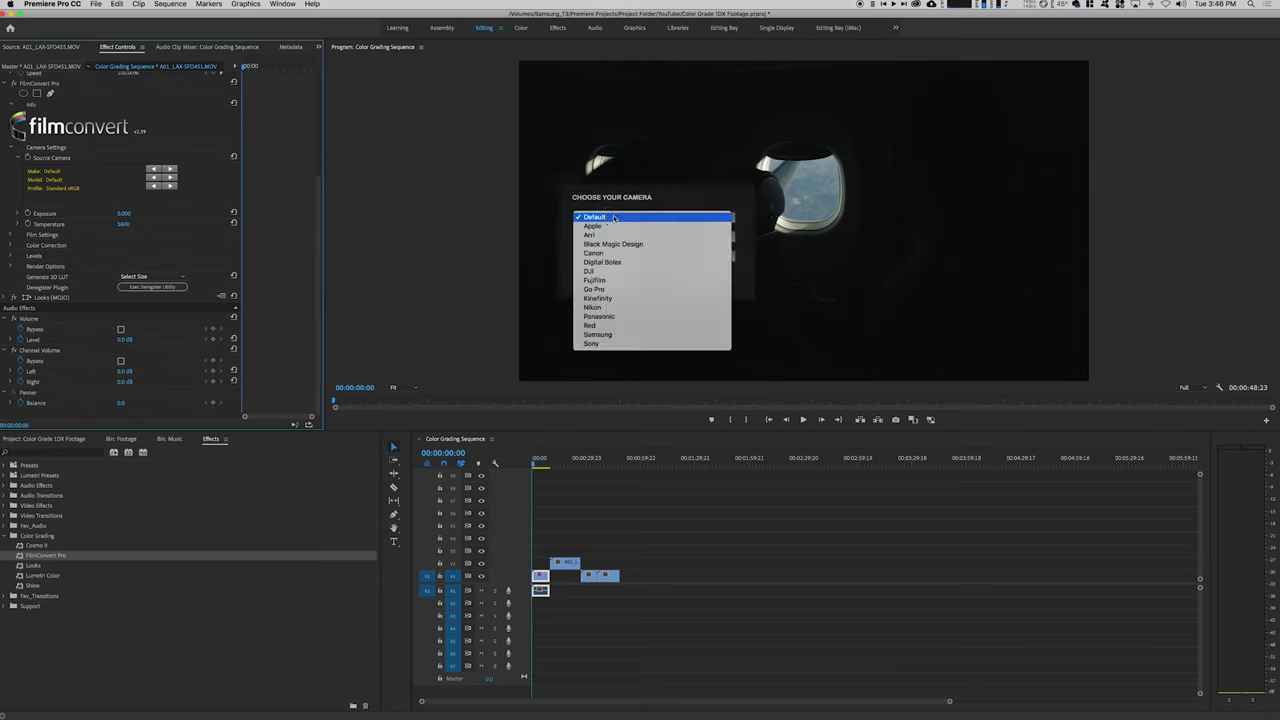
{"action": "left_click", "coordinate": [610, 218]}
{"action": "left_click", "coordinate": [600, 253]}
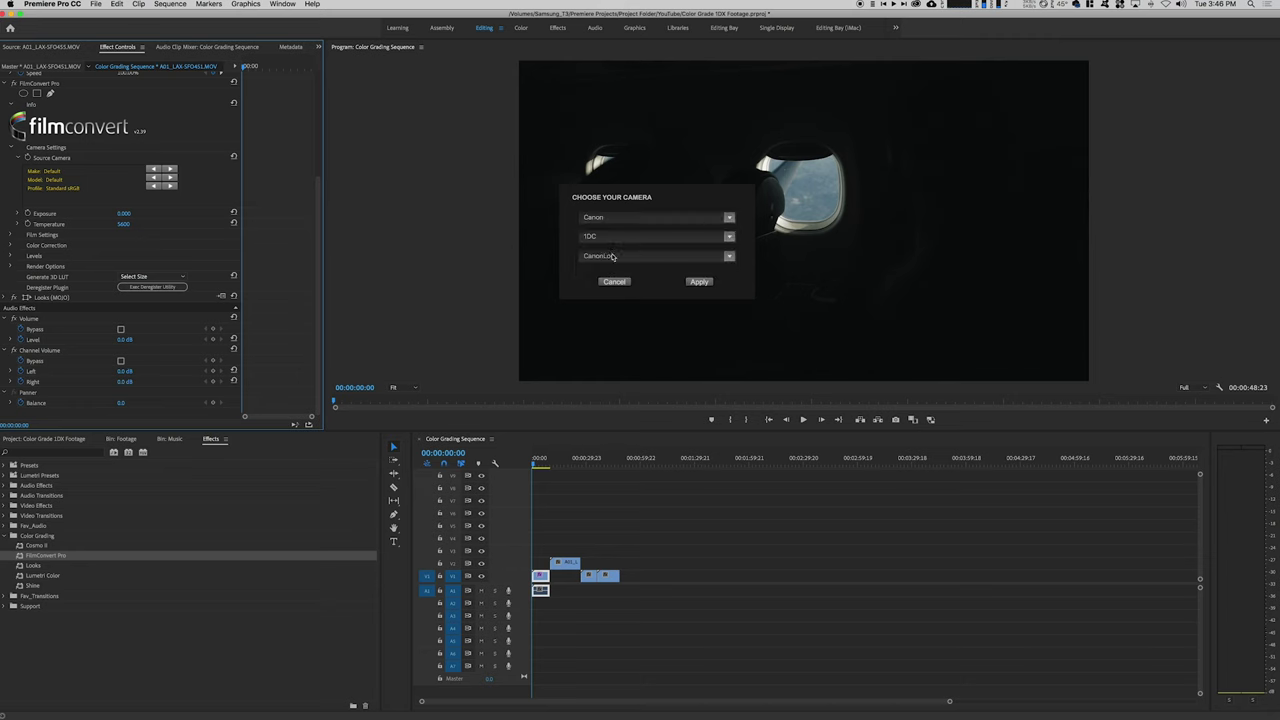
{"action": "left_click", "coordinate": [601, 238]}
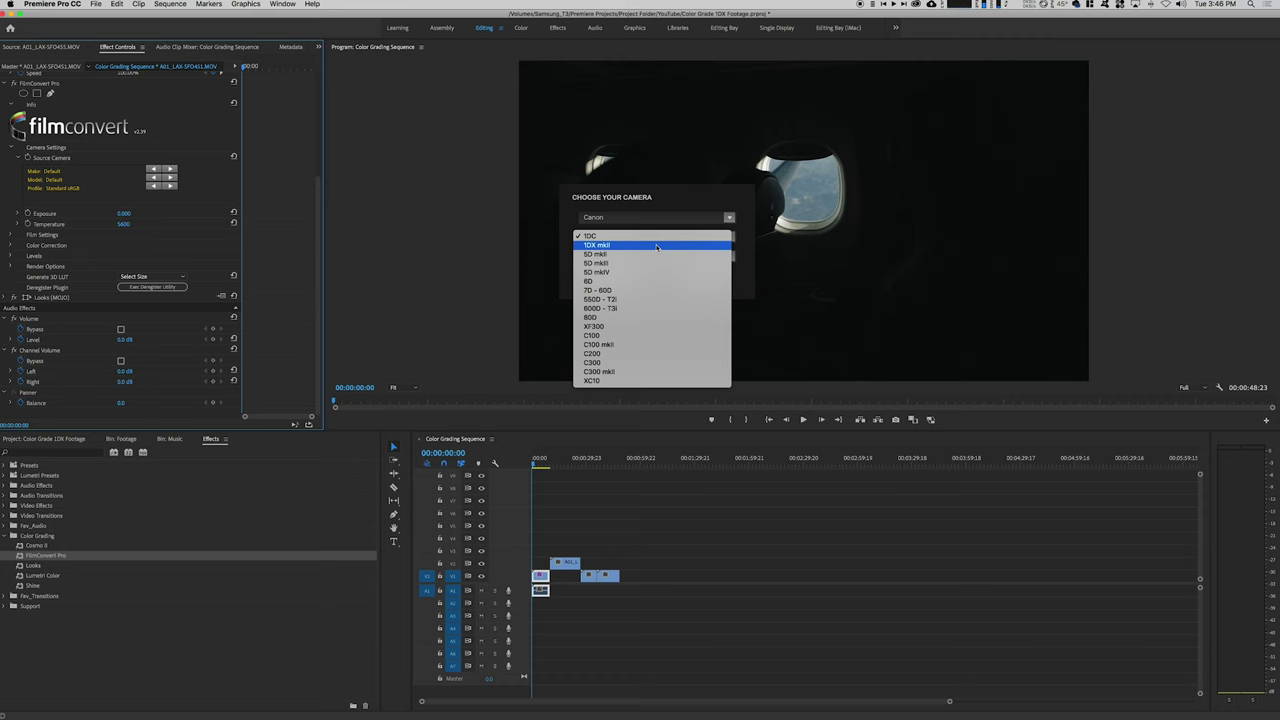
{"action": "left_click", "coordinate": [603, 236]}
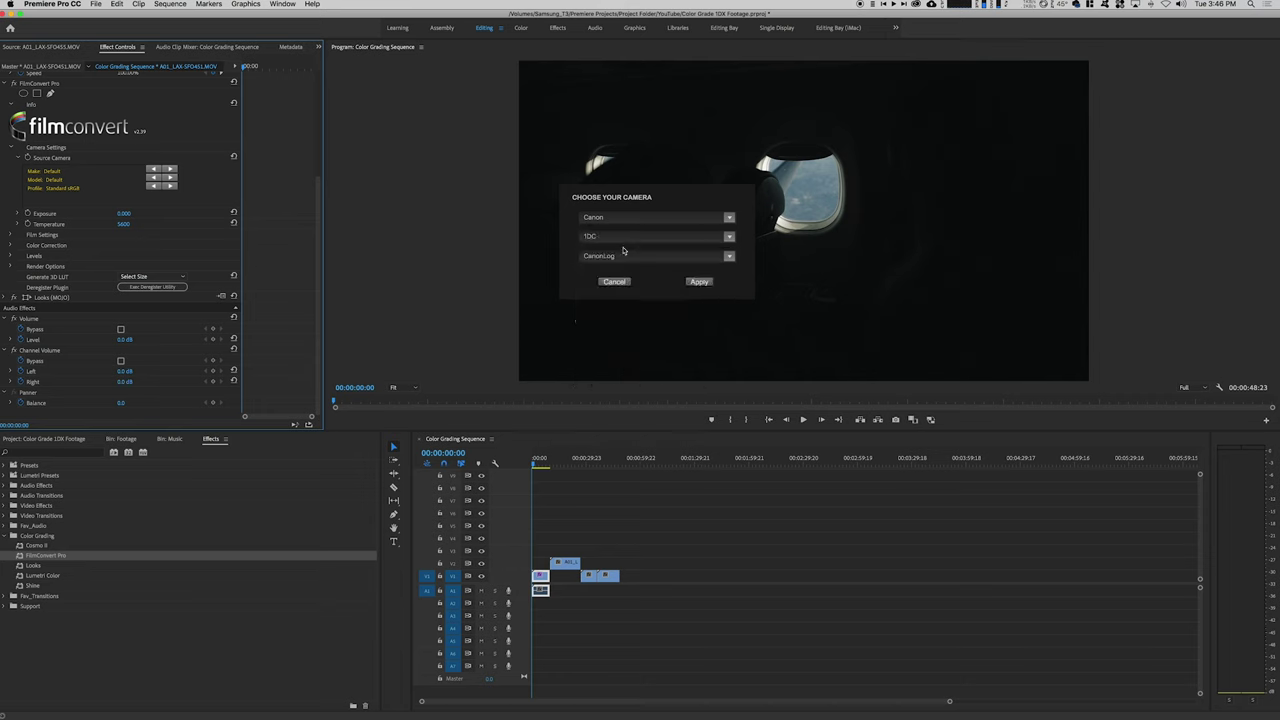
{"action": "left_click", "coordinate": [611, 256]}
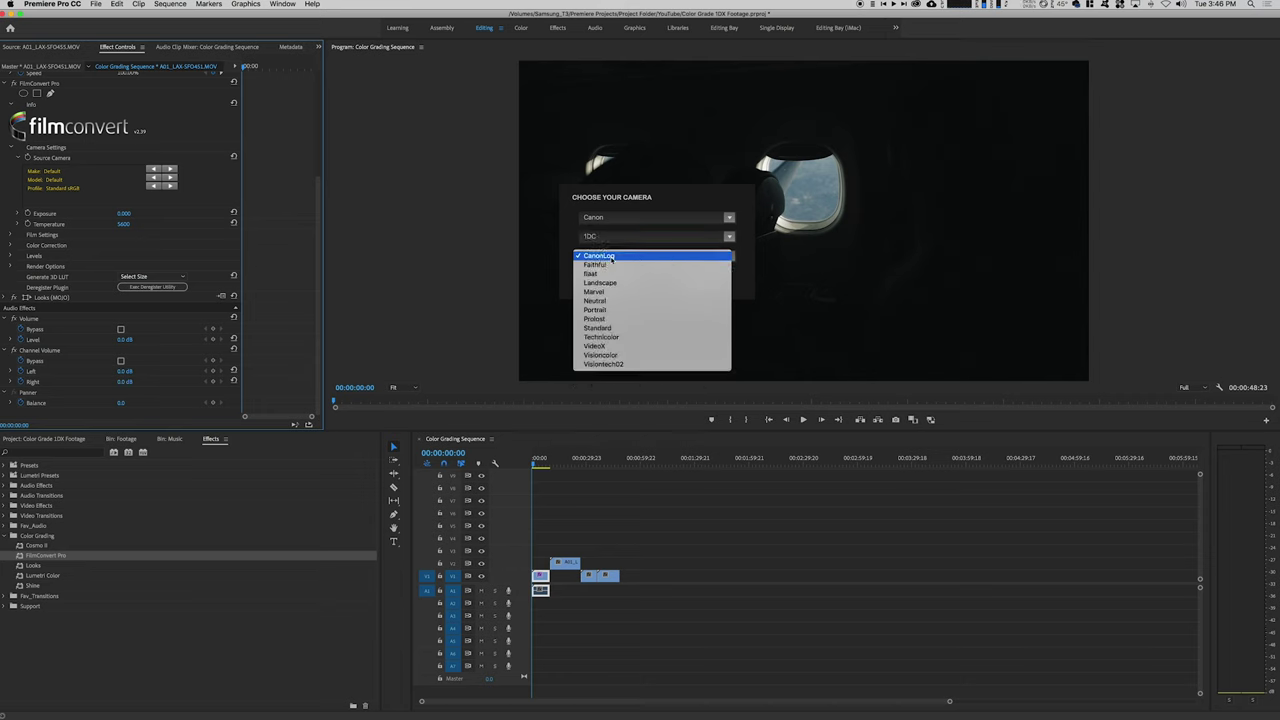
{"action": "left_click", "coordinate": [604, 292]}
{"action": "left_click", "coordinate": [700, 284]}
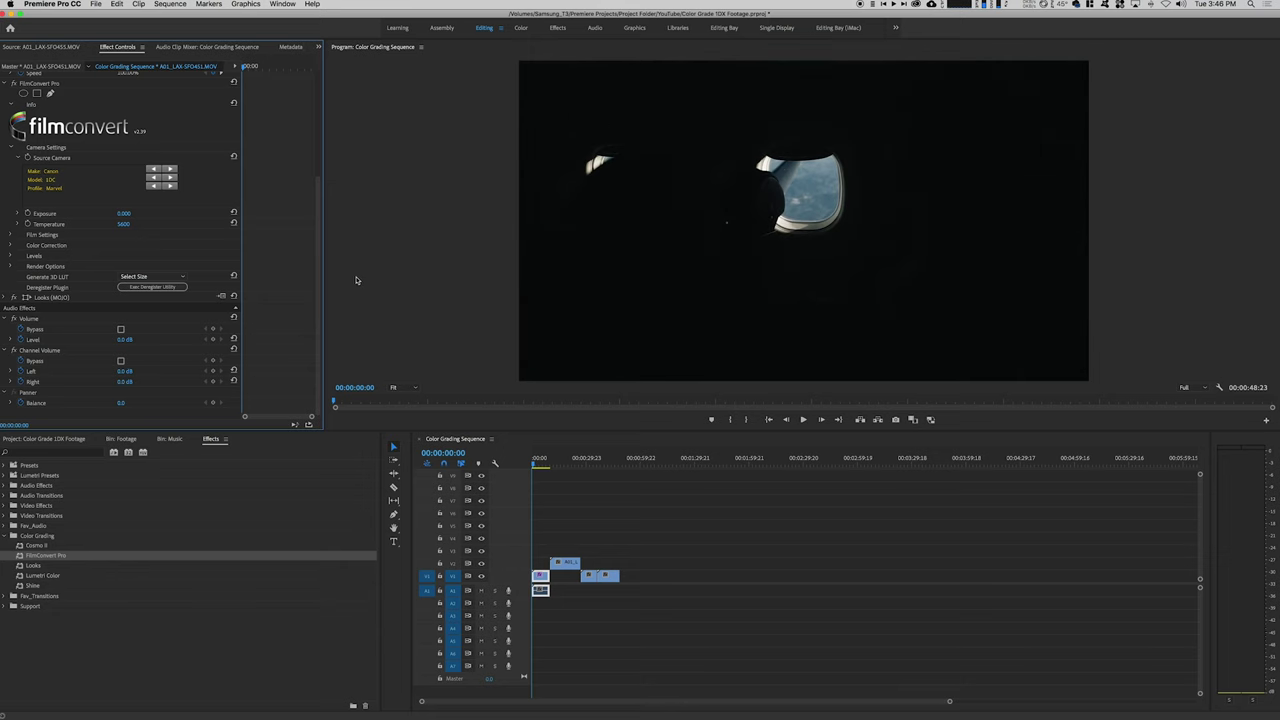
Step: Set FilmConvert grain to 40% and keep the film size at 35mm Full Frame
{"action": "left_click", "coordinate": [13, 235]}
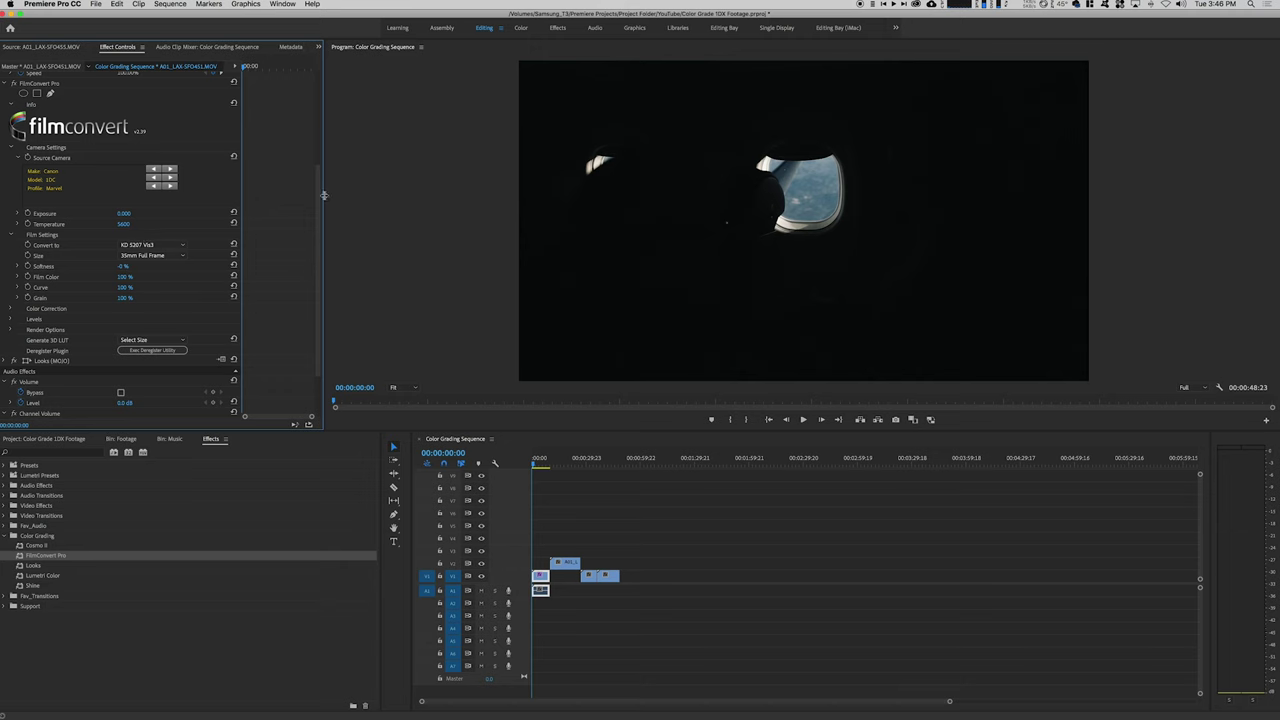
{"action": "left_click_drag", "start_coordinate": [314, 191], "coordinate": [314, 231]}
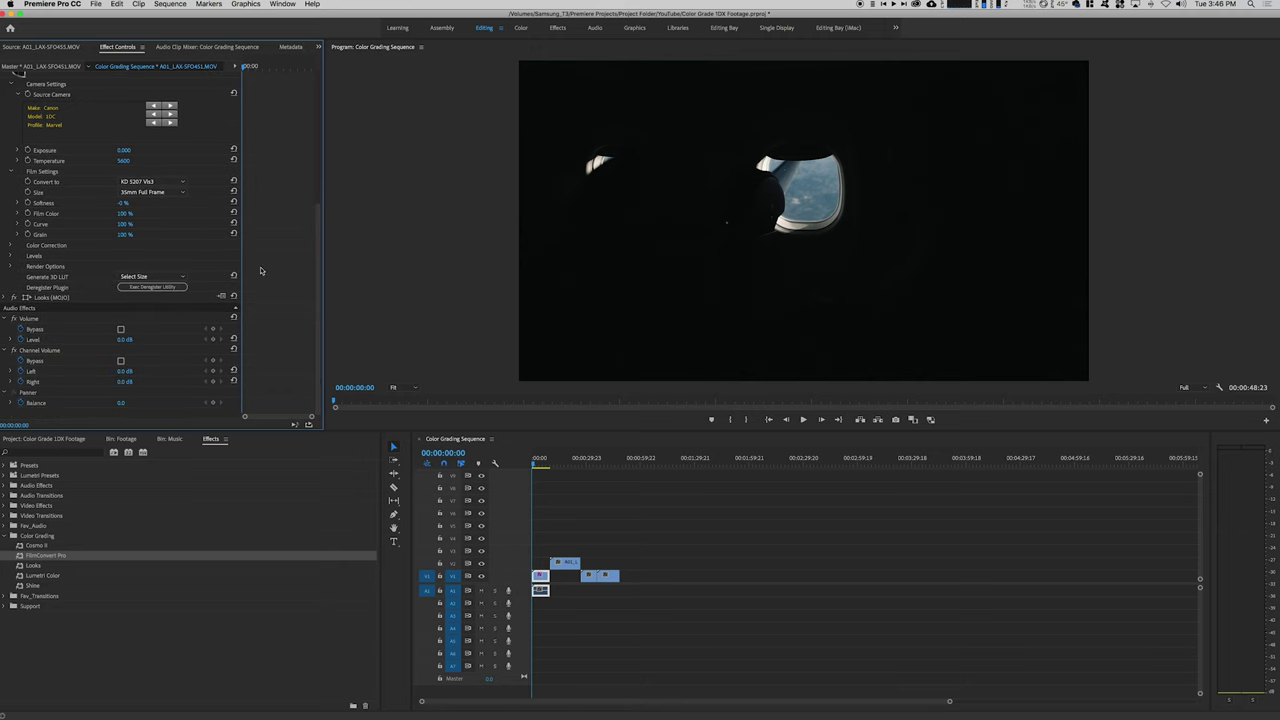
{"action": "left_click", "coordinate": [17, 235]}
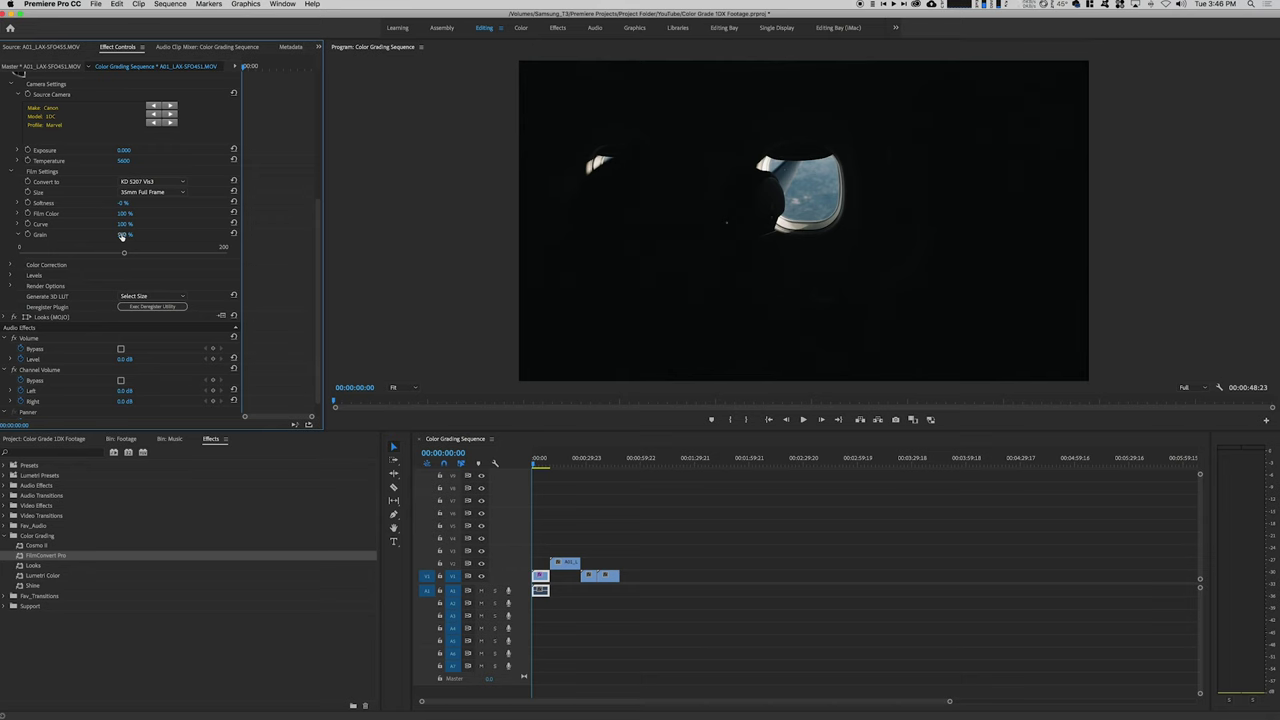
{"action": "left_click", "coordinate": [130, 235]}
{"action": "type", "text": "40"}
{"action": "key", "text": "Return"}
{"action": "left_click", "coordinate": [169, 194]}
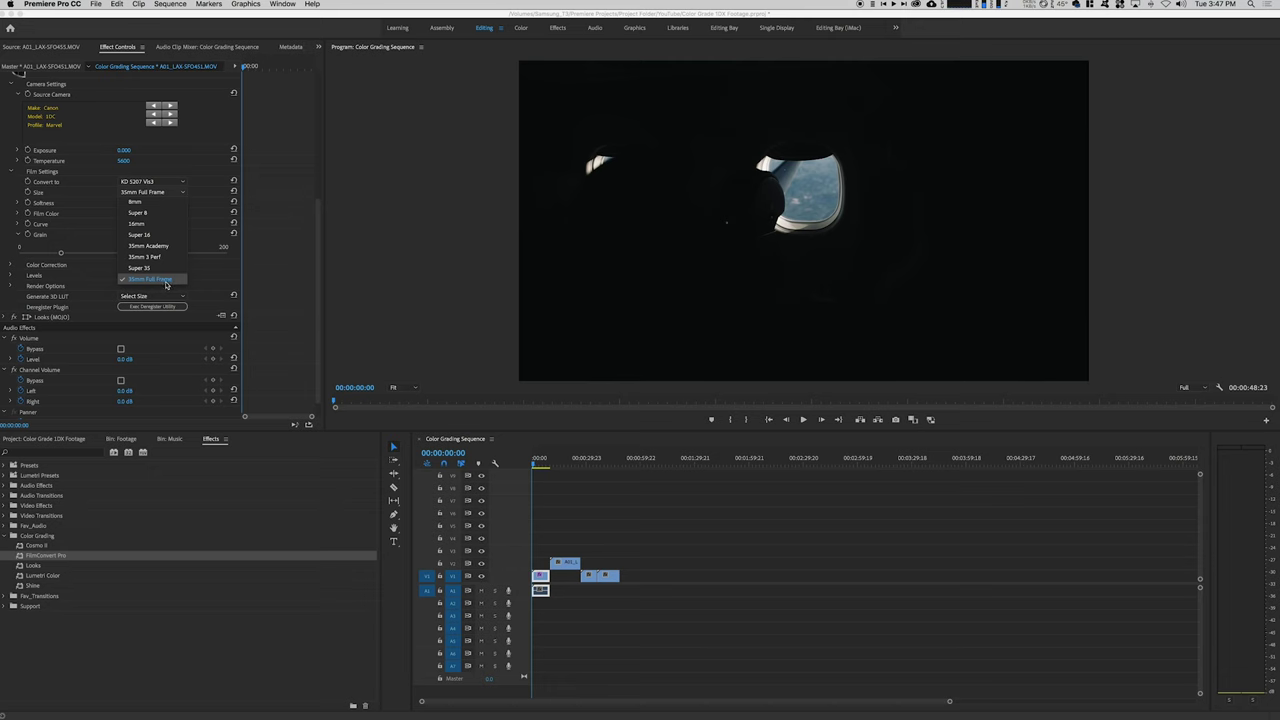
{"action": "left_click", "coordinate": [166, 284]}
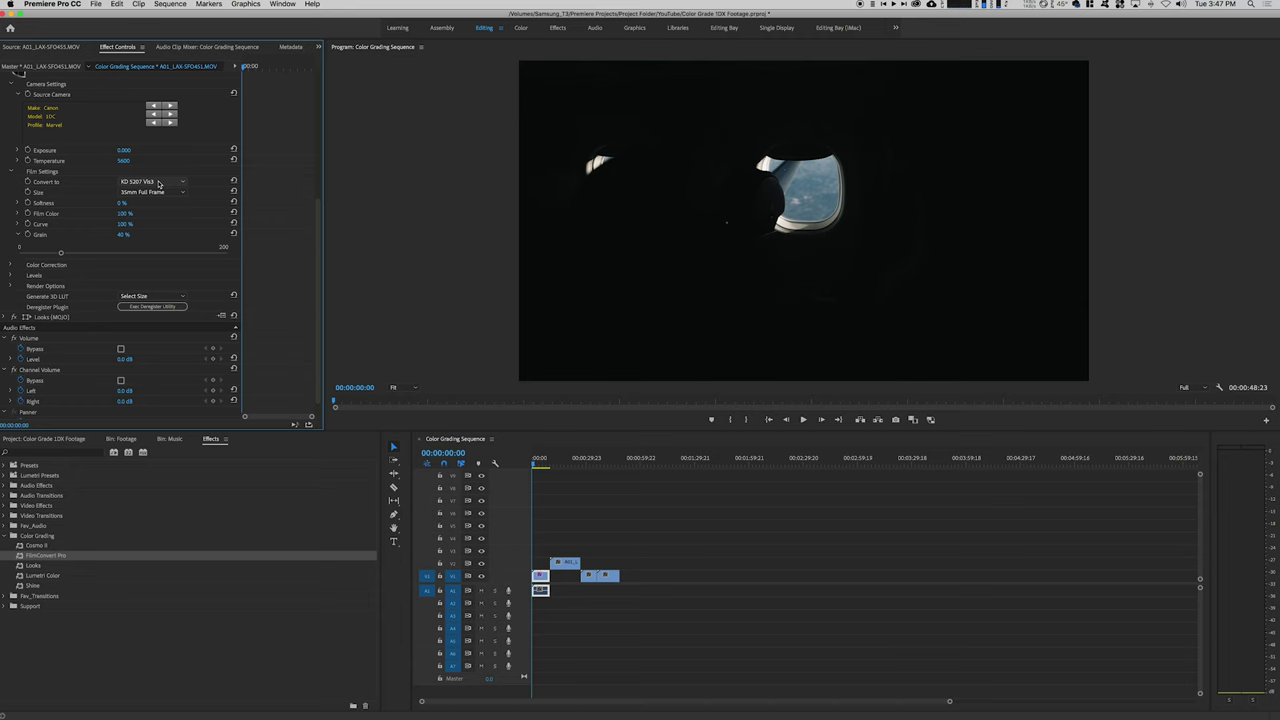
Step: Change the FilmConvert film stock to FJ 8543 VD
{"action": "left_click", "coordinate": [156, 182]}
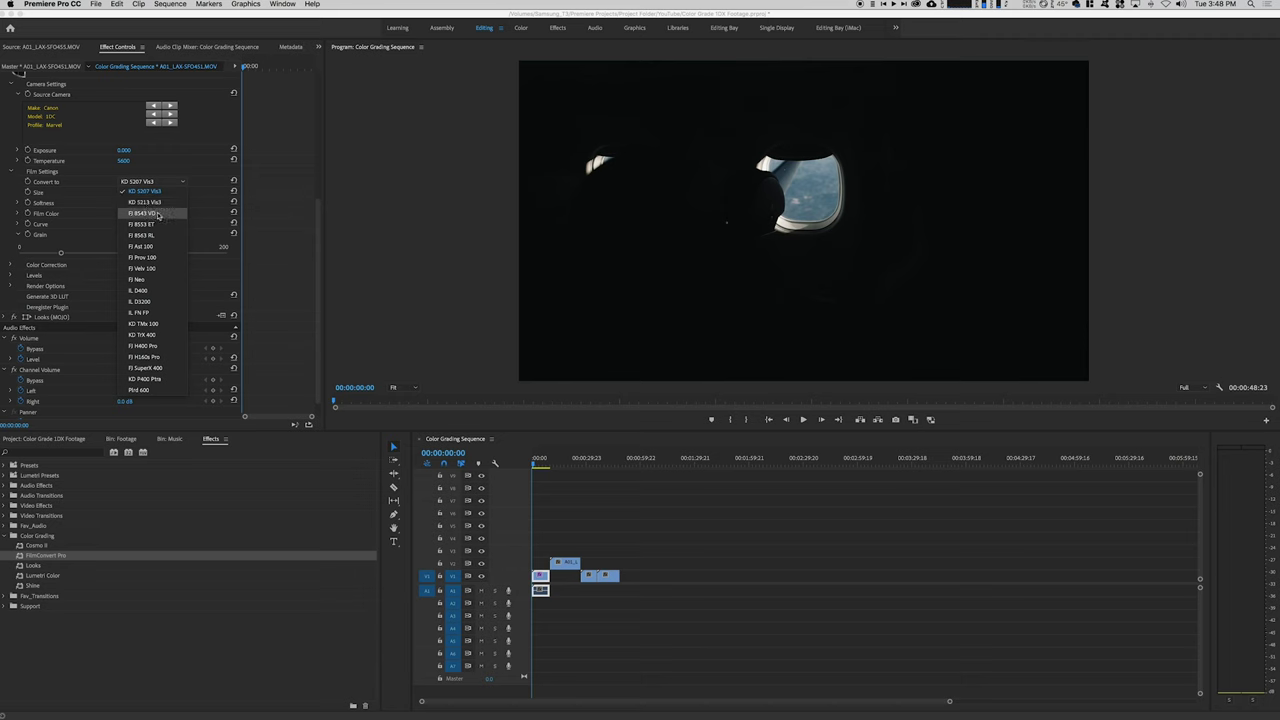
{"action": "left_click", "coordinate": [157, 214]}
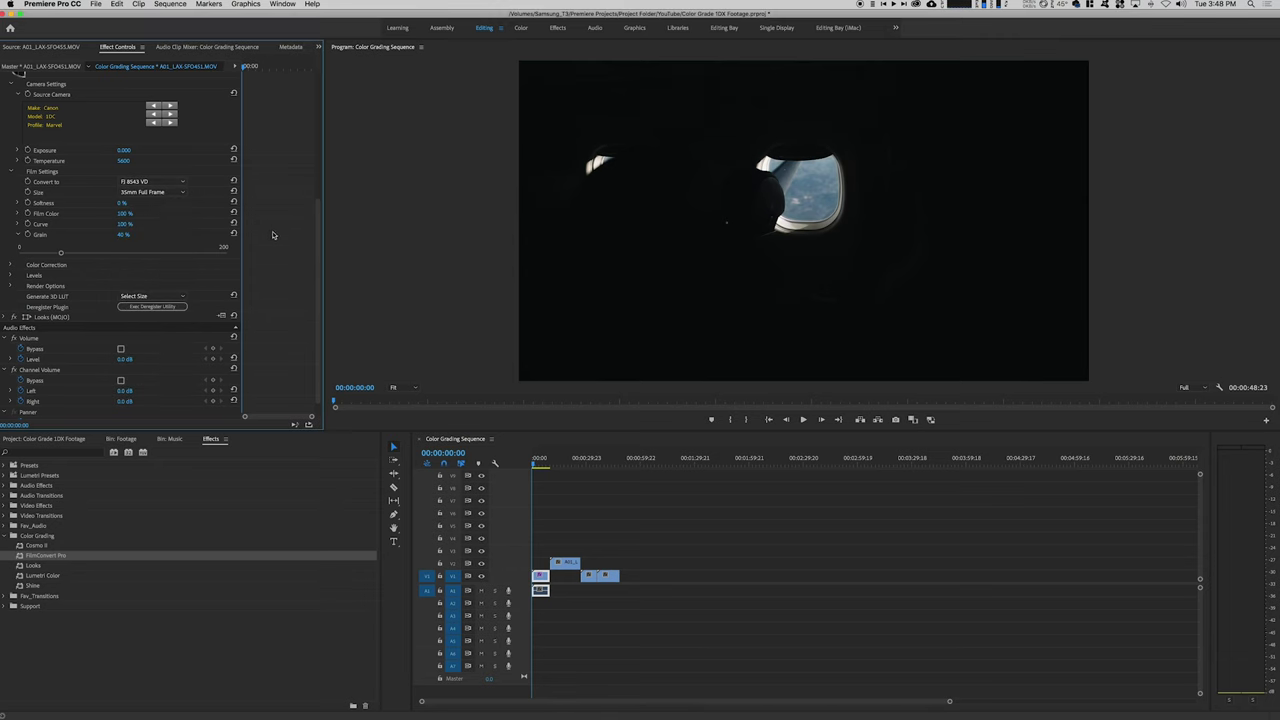
Step: Lower FilmConvert's Film Color to 20% and Curve to 21%, saving the project along the way
{"action": "left_click", "coordinate": [20, 214]}
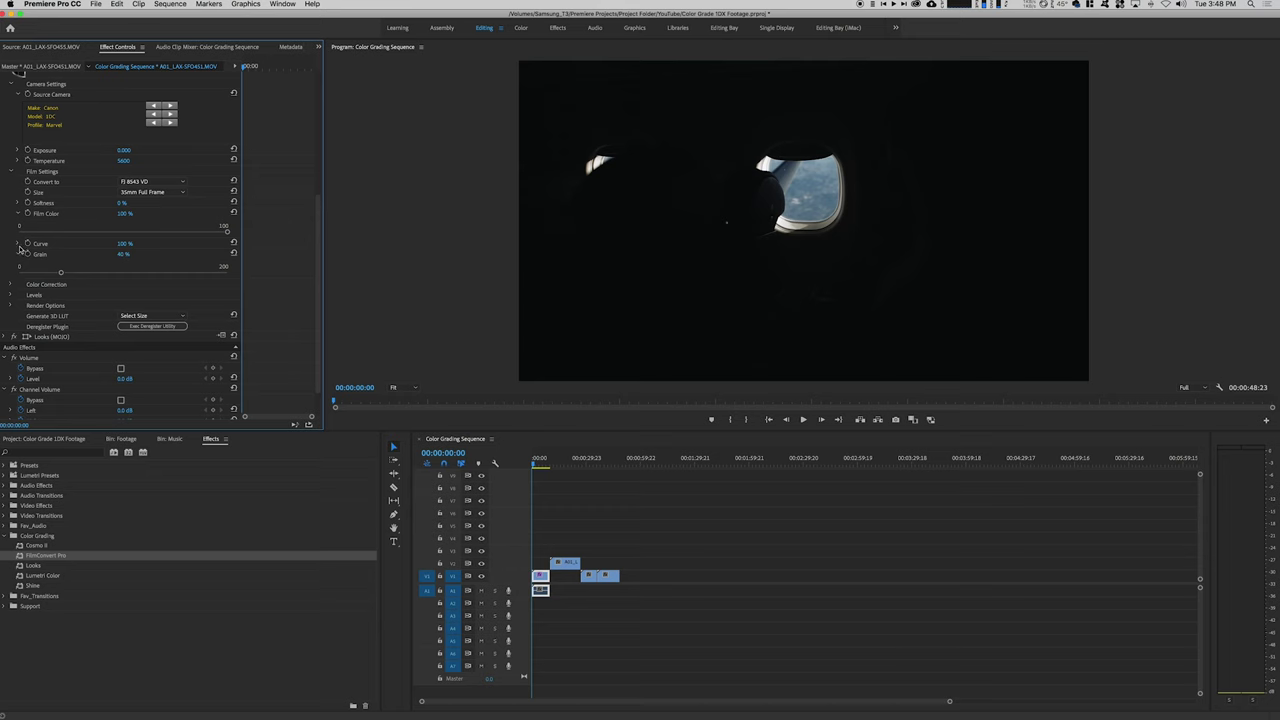
{"action": "left_click", "coordinate": [20, 244]}
{"action": "left_click", "coordinate": [227, 232]}
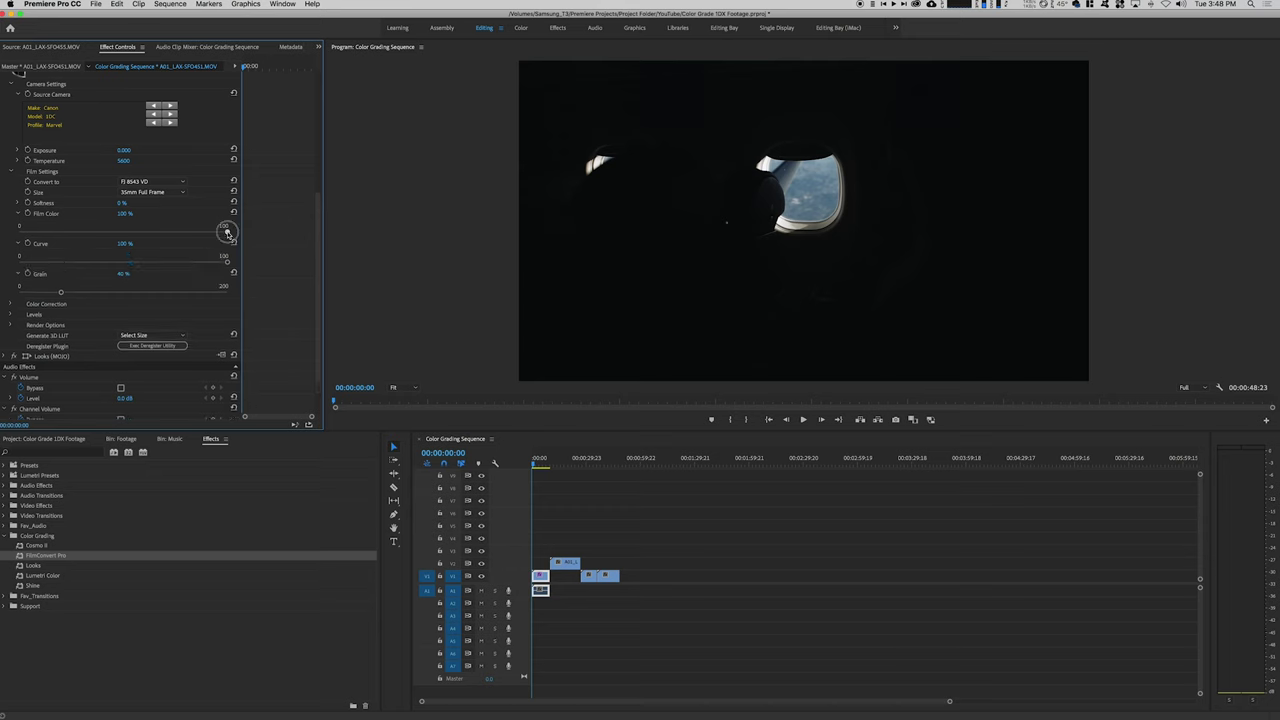
{"action": "left_click_drag", "start_coordinate": [227, 232], "coordinate": [8, 235]}
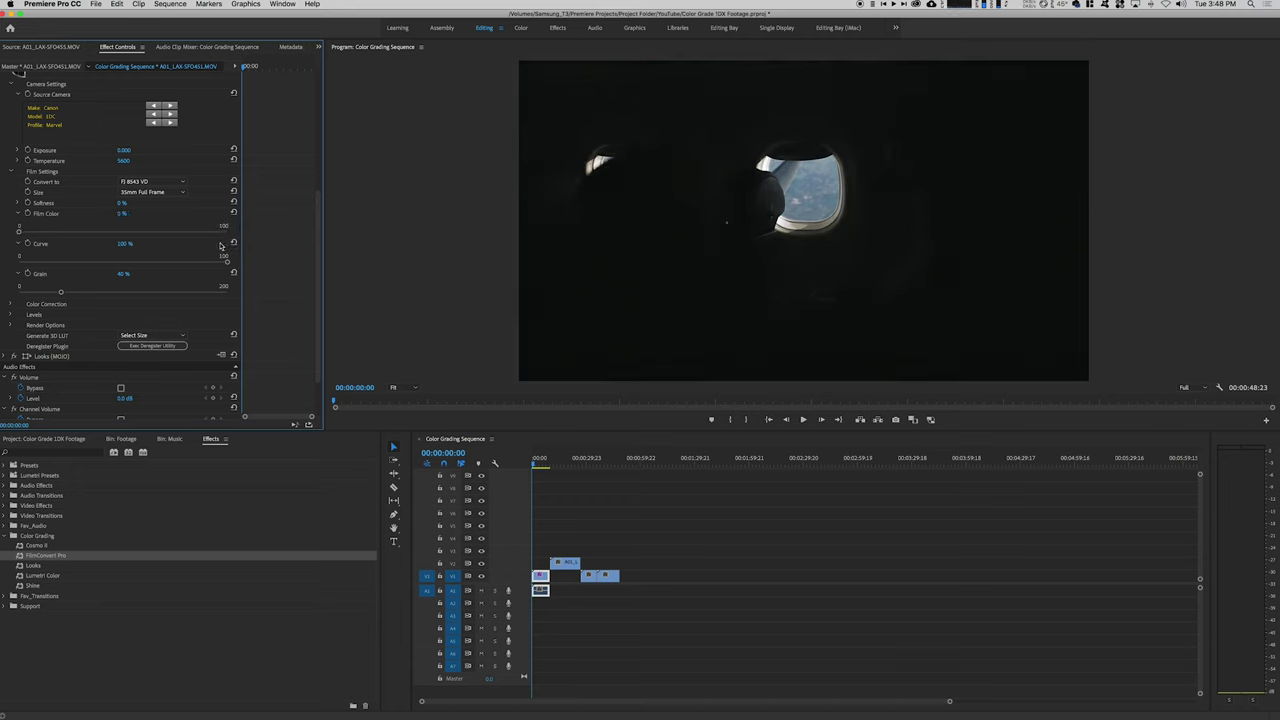
{"action": "left_click_drag", "start_coordinate": [229, 262], "coordinate": [14, 262]}
{"action": "key", "text": "super+s"}
{"action": "left_click_drag", "start_coordinate": [19, 231], "coordinate": [61, 261]}
Step: Raise FilmConvert's Color Correction Saturation to 110%, save, and collapse the FilmConvert settings
{"action": "left_click", "coordinate": [10, 305]}
{"action": "left_click_drag", "start_coordinate": [318, 228], "coordinate": [315, 277]}
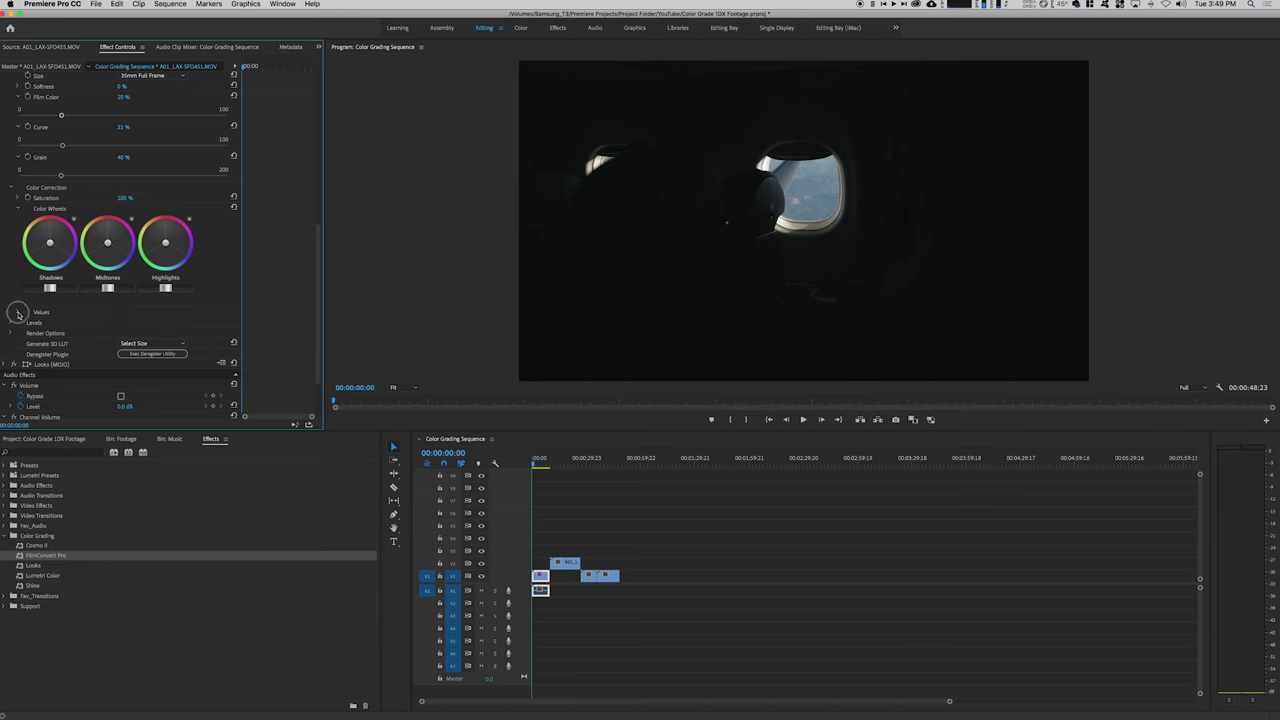
{"action": "left_click", "coordinate": [17, 313]}
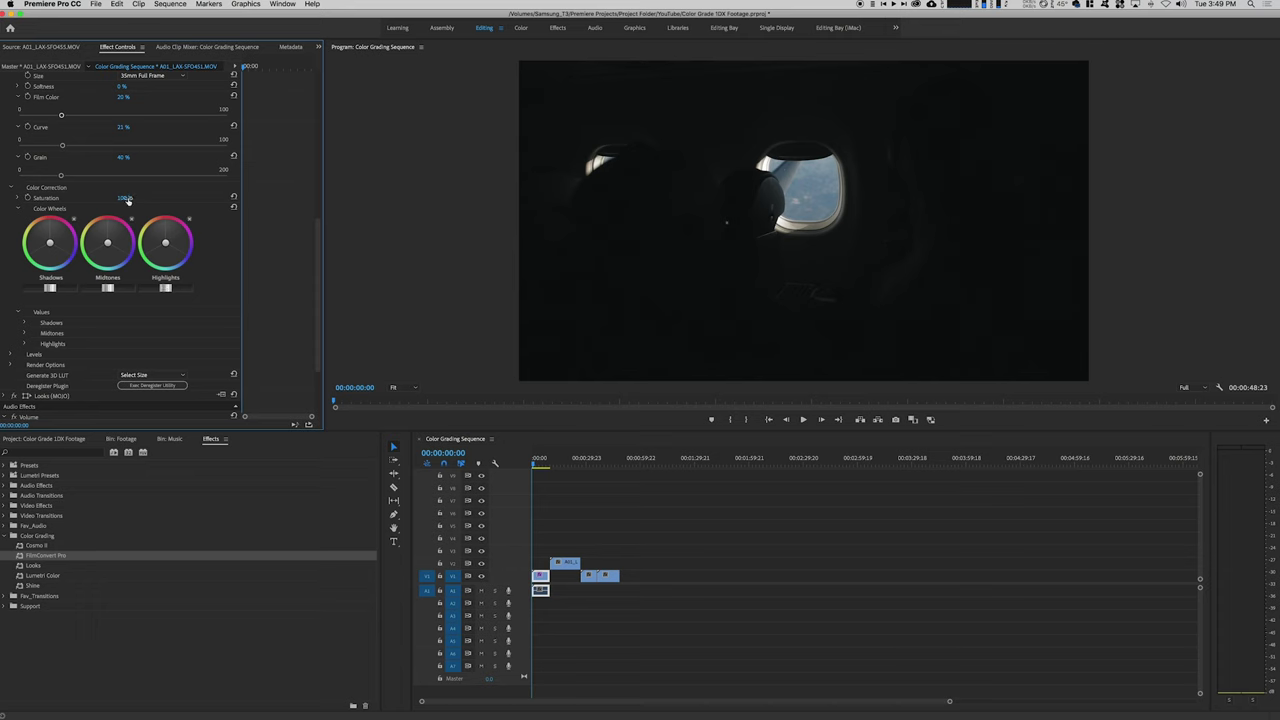
{"action": "left_click", "coordinate": [129, 200]}
{"action": "type", "text": "15"}
{"action": "key", "text": "Return"}
{"action": "key", "text": "super+s"}
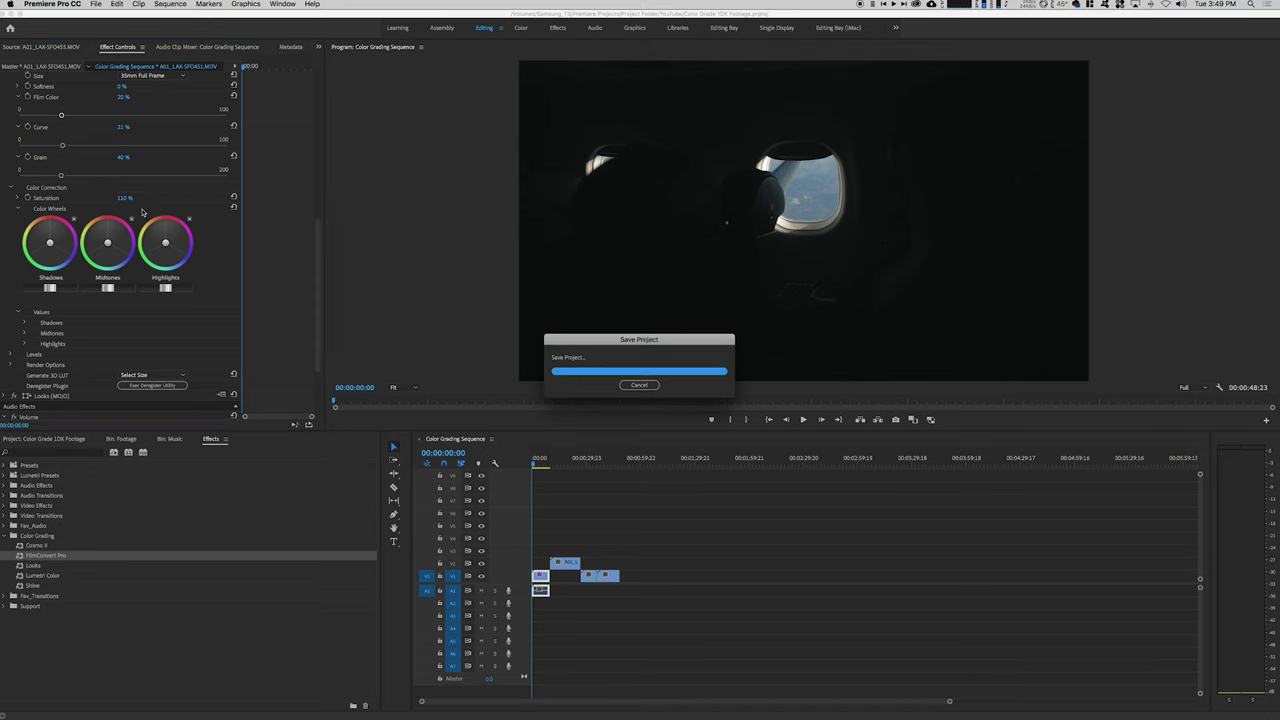
{"action": "scroll", "coordinate": [288, 254], "scroll_direction": "up", "scroll_amount": 10}
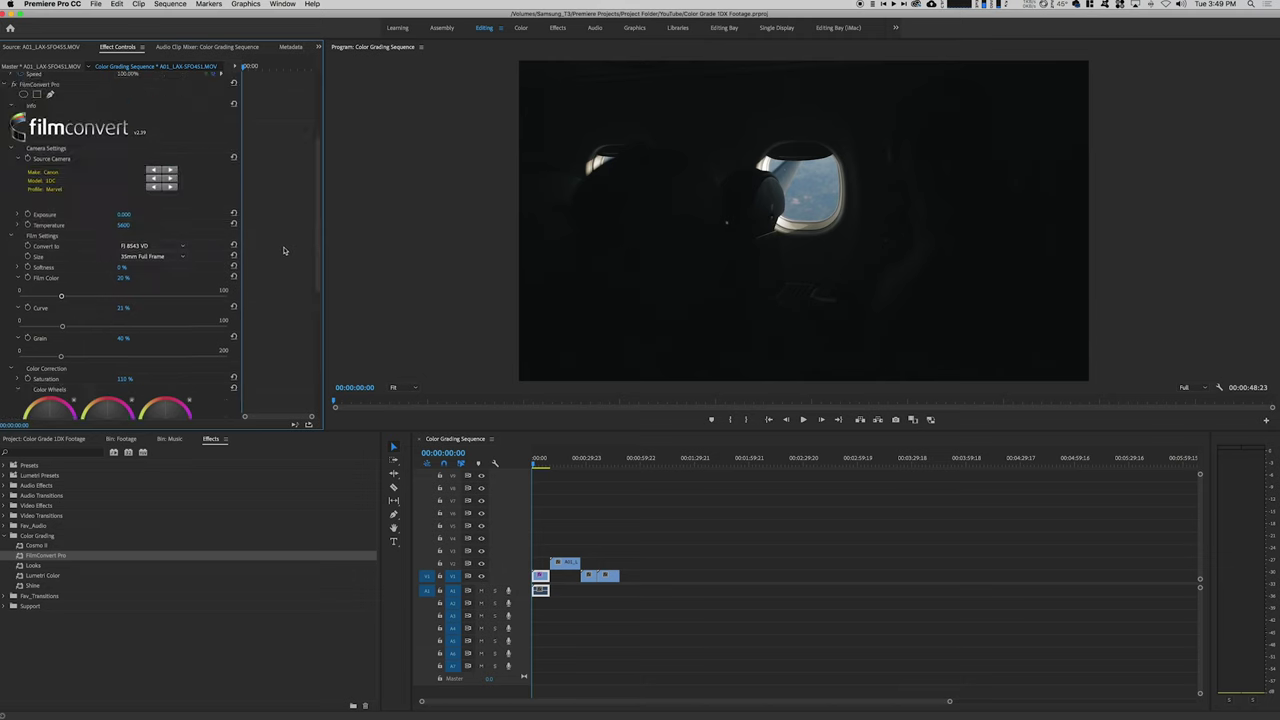
{"action": "left_click", "coordinate": [5, 236]}
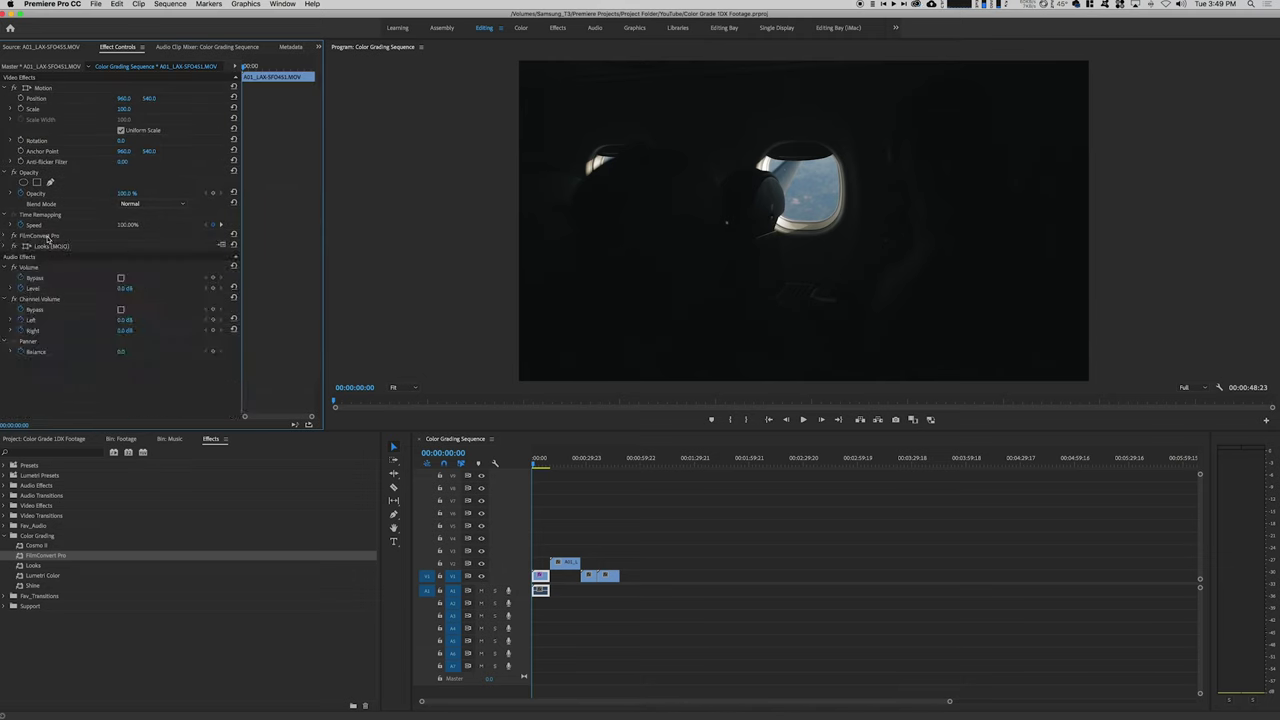
Step: Paste the FilmConvert Pro and Looks (MOJO) effects onto clip A01_LAX-SFO453.MOV
{"action": "left_click", "coordinate": [47, 238]}
{"action": "left_click", "coordinate": [53, 246], "text": "shift"}
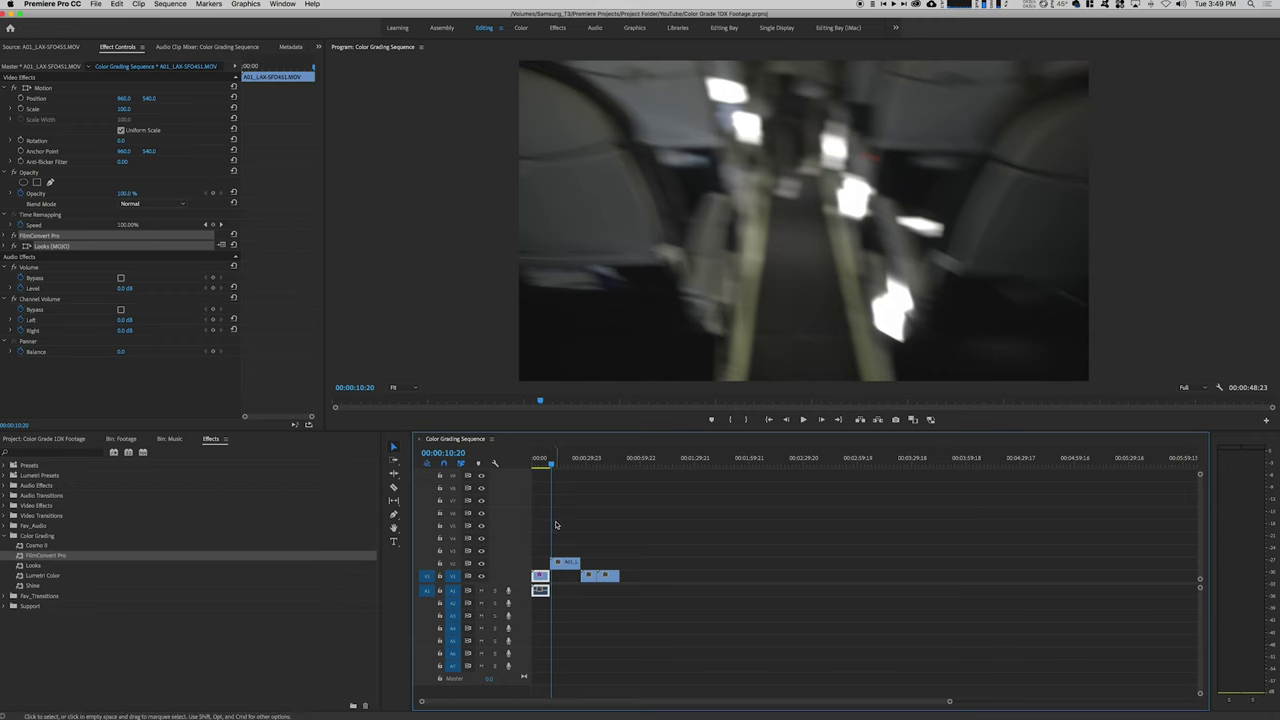
{"action": "left_click", "coordinate": [561, 563]}
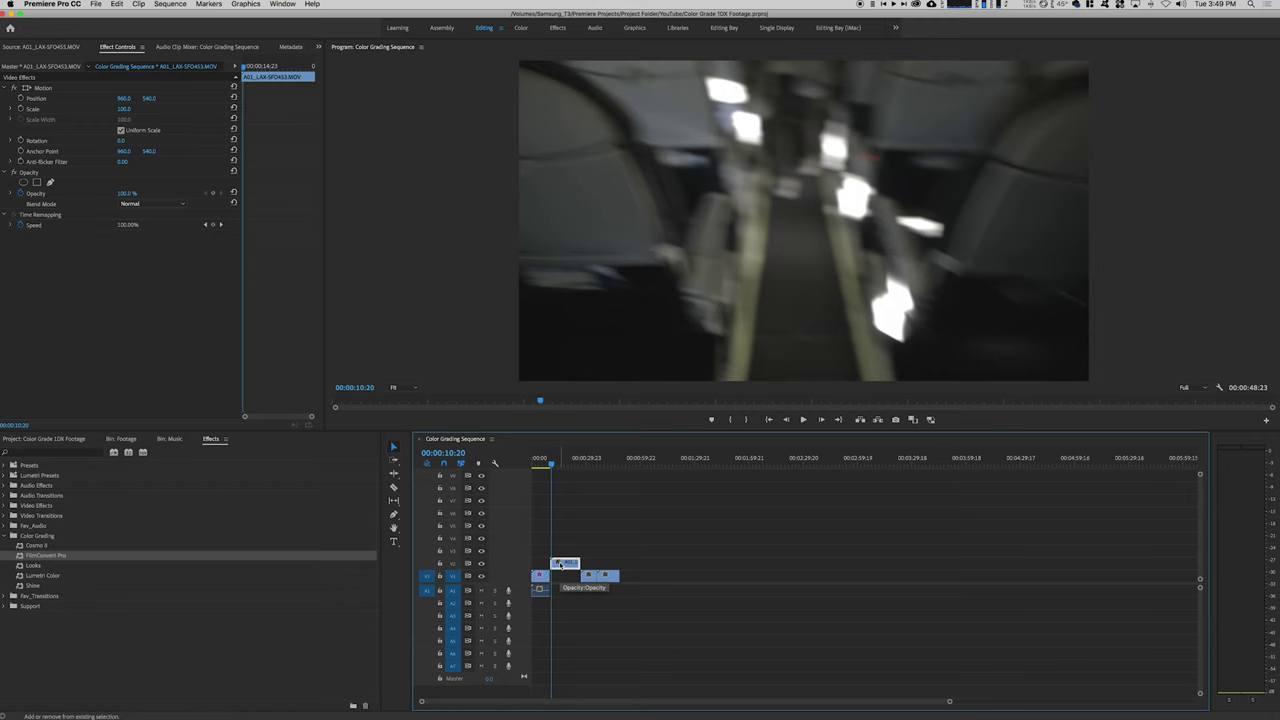
{"action": "key", "text": "super+v"}
{"action": "left_click_drag", "start_coordinate": [551, 468], "coordinate": [560, 468]}
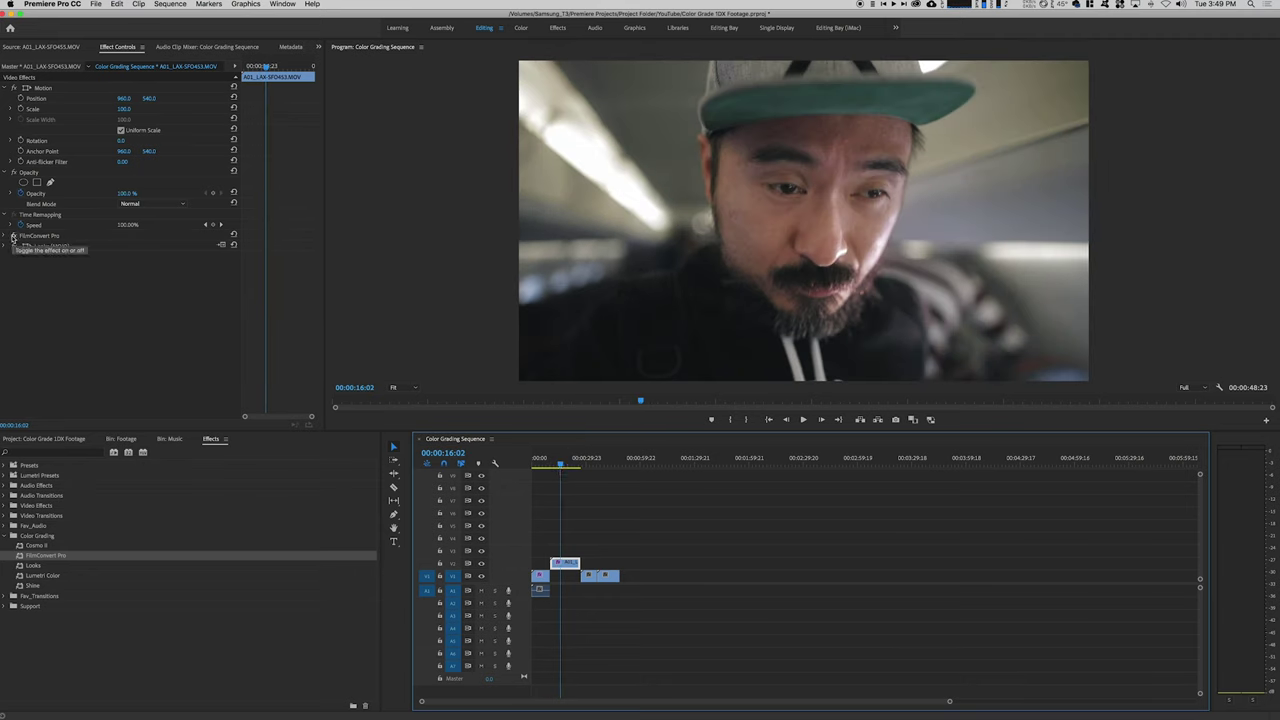
Step: Raise this clip's Looks (MOJO) Strength from 29.9% to about 72%, toggling it to compare
{"action": "left_click", "coordinate": [6, 249]}
{"action": "left_click", "coordinate": [5, 248]}
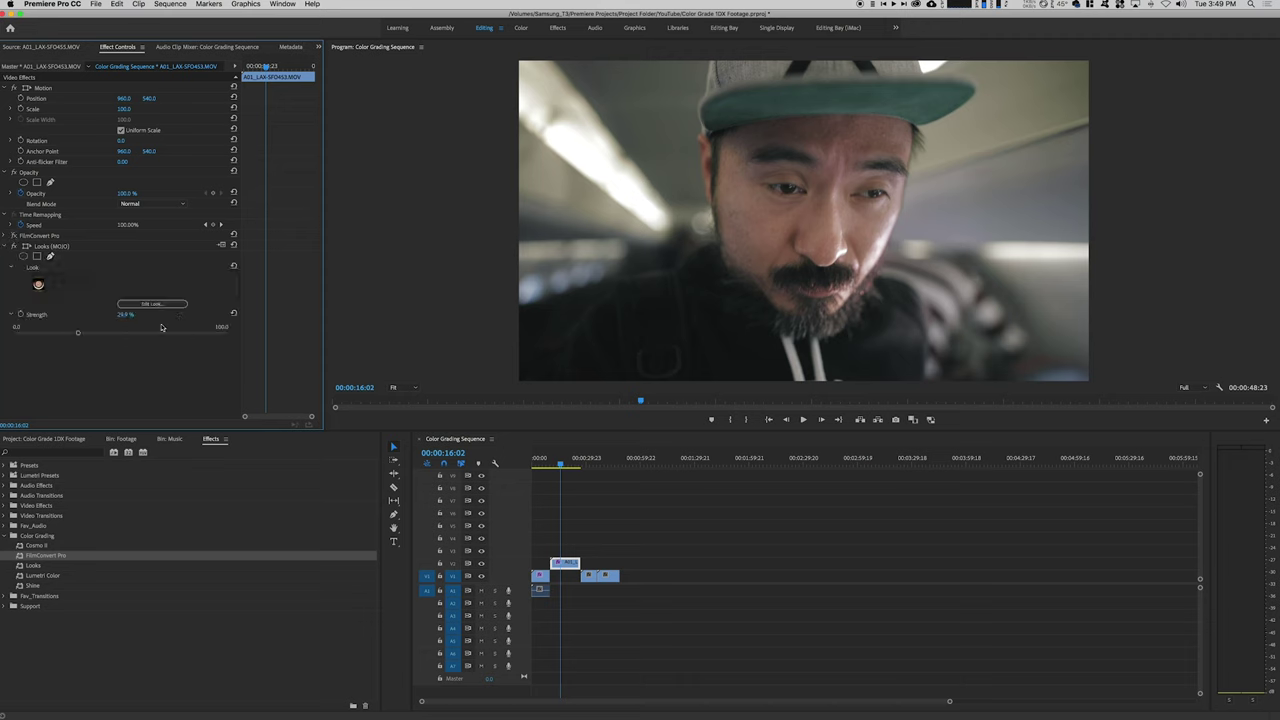
{"action": "left_click", "coordinate": [79, 335]}
{"action": "left_click_drag", "start_coordinate": [79, 335], "coordinate": [163, 333]}
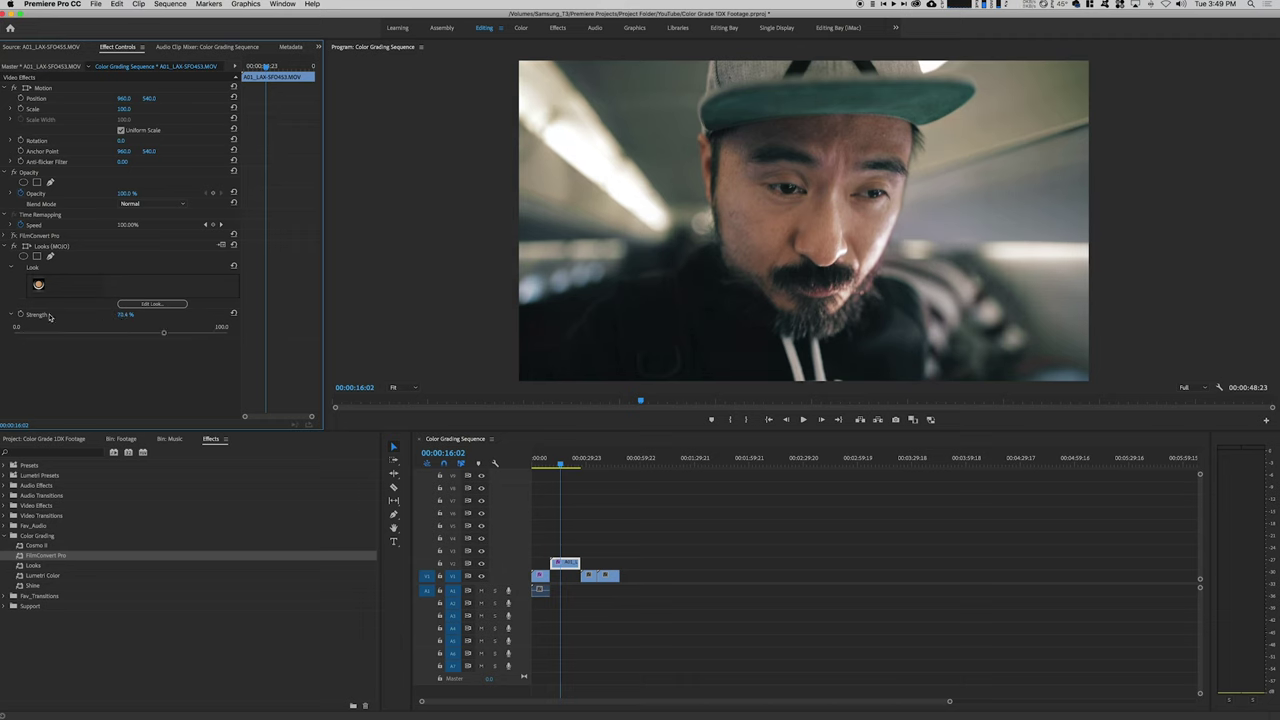
{"action": "left_click", "coordinate": [14, 246]}
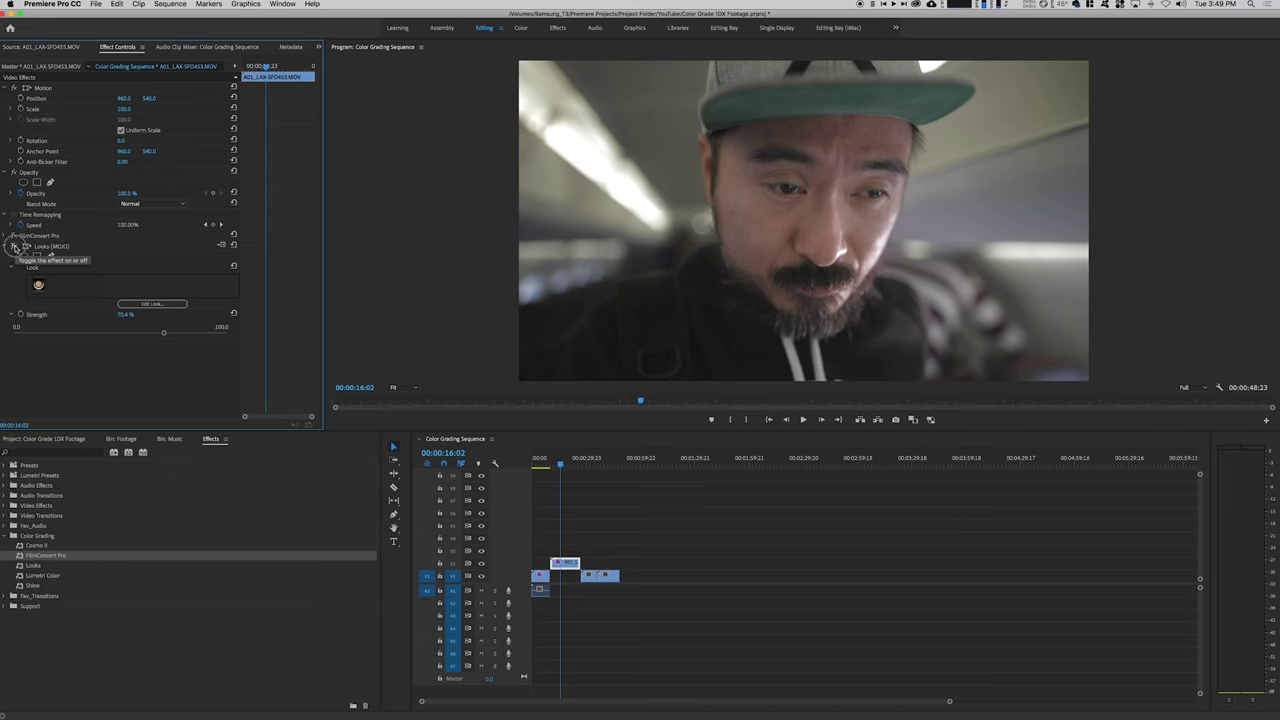
{"action": "left_click", "coordinate": [14, 246]}
{"action": "left_click", "coordinate": [10, 246]}
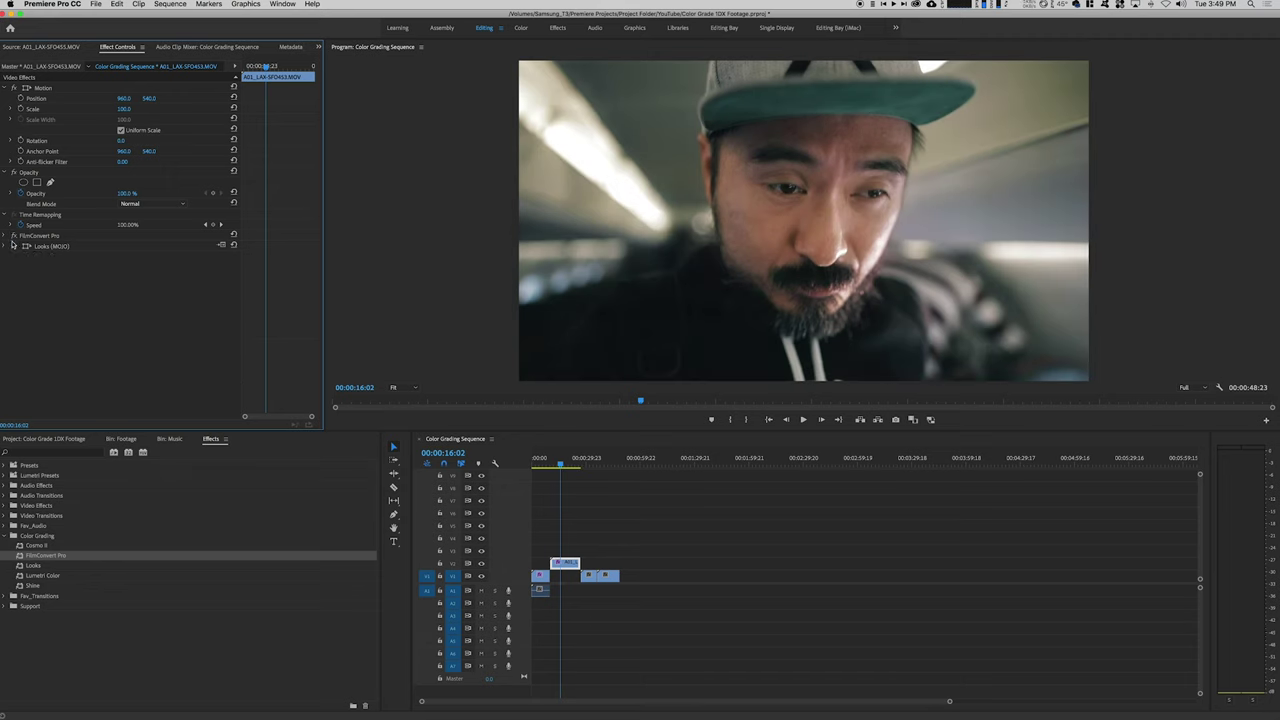
{"action": "left_click", "coordinate": [9, 236]}
Step: Set the face clip's FilmConvert Film Color to 41% and Curve to 40%, then scrub to review
{"action": "scroll", "coordinate": [314, 237], "scroll_direction": "down", "scroll_amount": 5}
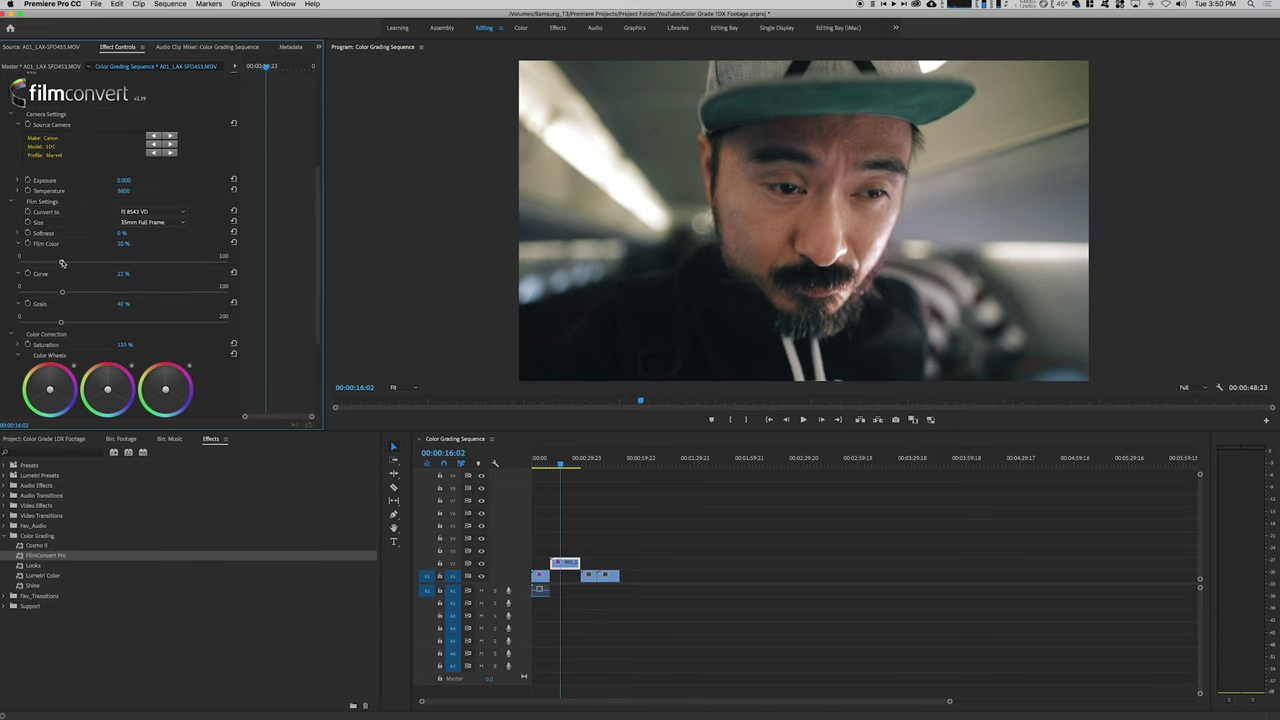
{"action": "left_click_drag", "start_coordinate": [61, 261], "coordinate": [103, 265]}
{"action": "left_click_drag", "start_coordinate": [63, 293], "coordinate": [107, 293]}
{"action": "left_click_drag", "start_coordinate": [106, 293], "coordinate": [443, 290]}
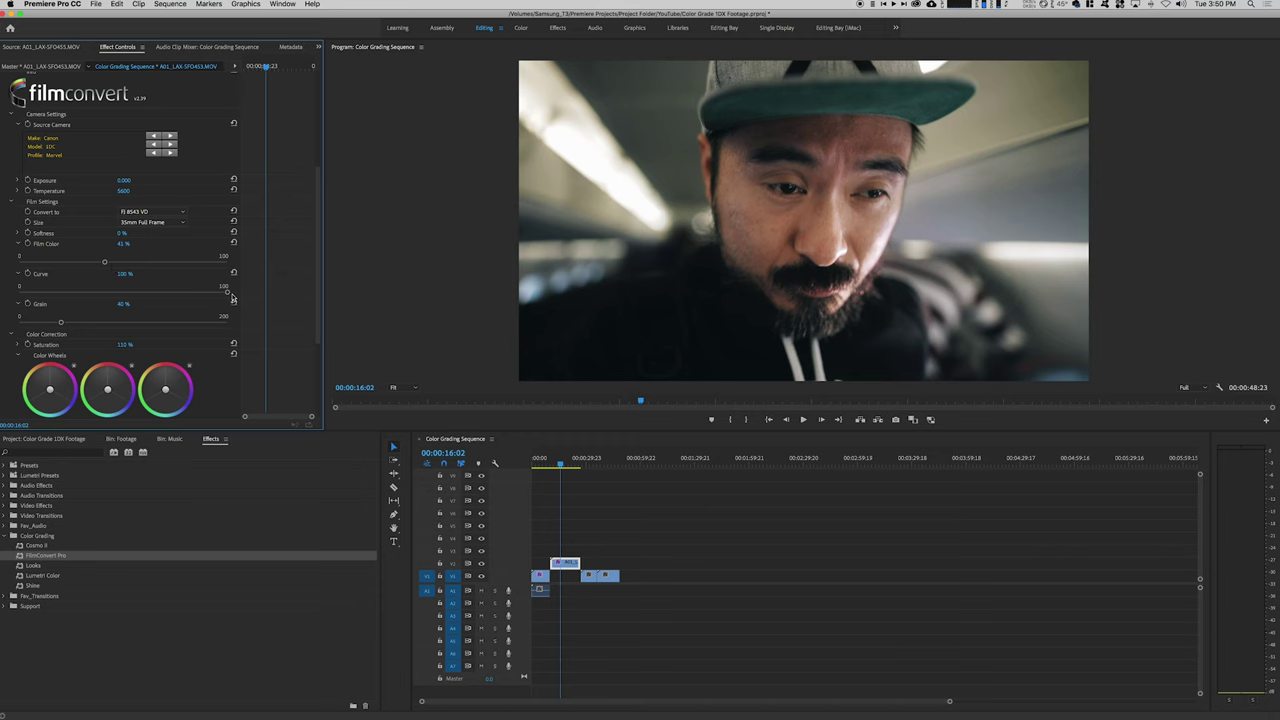
{"action": "left_click_drag", "start_coordinate": [228, 290], "coordinate": [101, 292]}
{"action": "left_click_drag", "start_coordinate": [558, 461], "coordinate": [575, 463]}
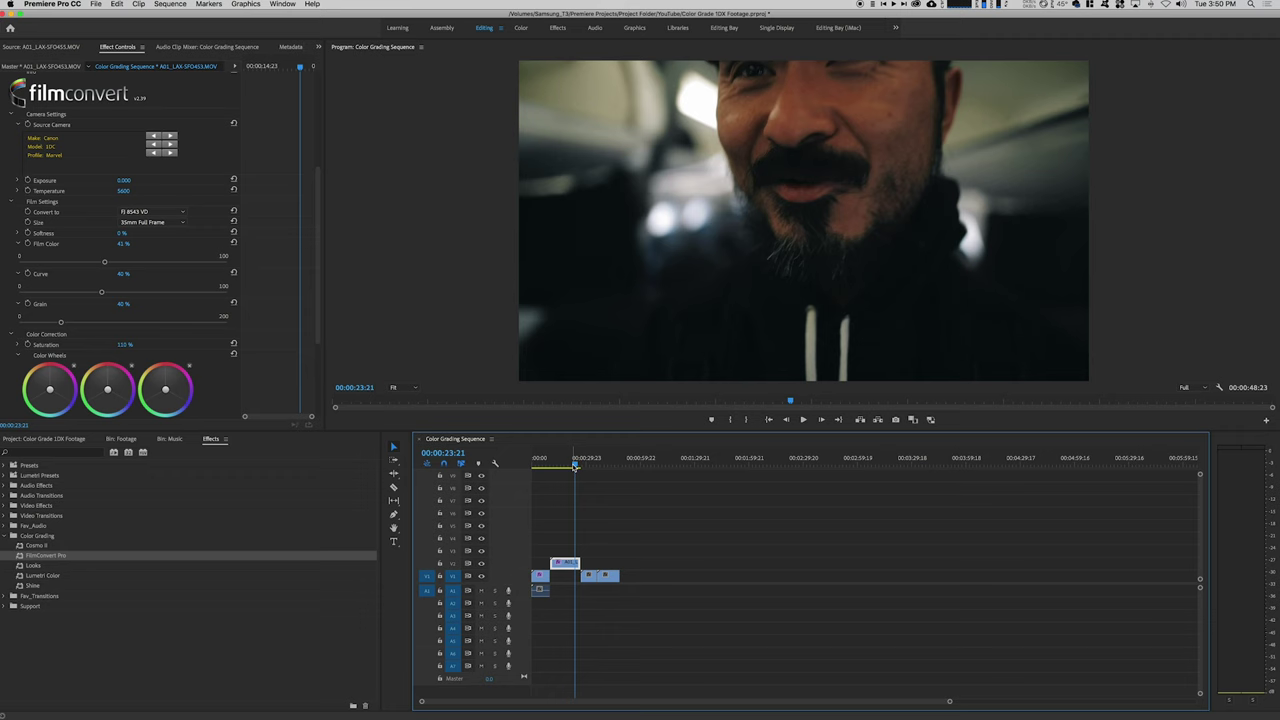
Step: Collapse FilmConvert Pro and select the corridor clip in the timeline
{"action": "scroll", "coordinate": [243, 223], "scroll_direction": "up", "scroll_amount": 5}
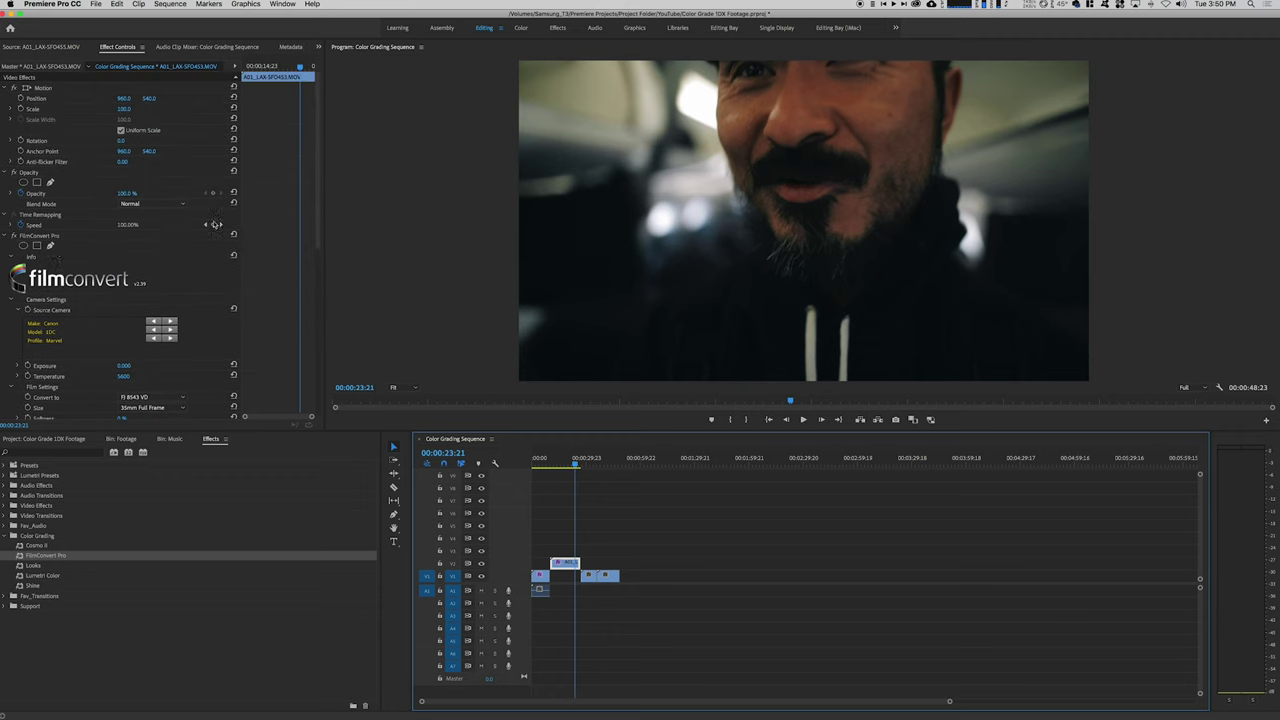
{"action": "left_click", "coordinate": [13, 236]}
{"action": "left_click", "coordinate": [42, 237]}
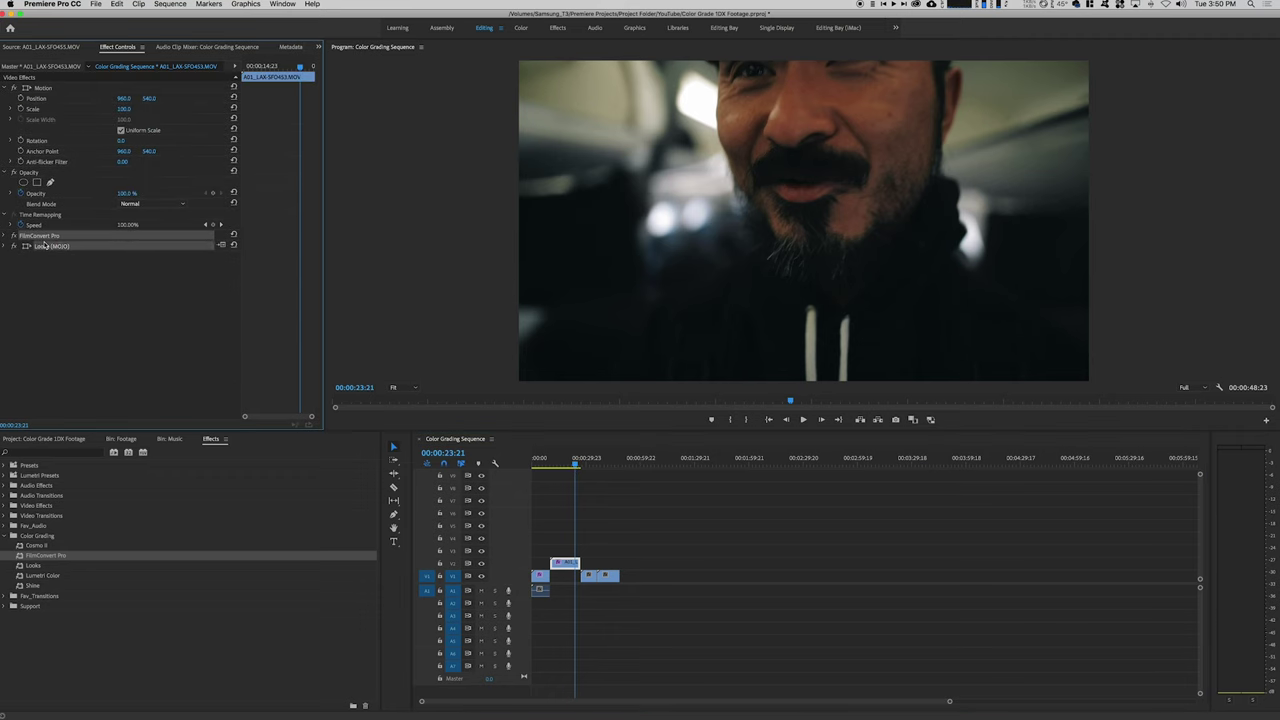
{"action": "left_click", "coordinate": [578, 463]}
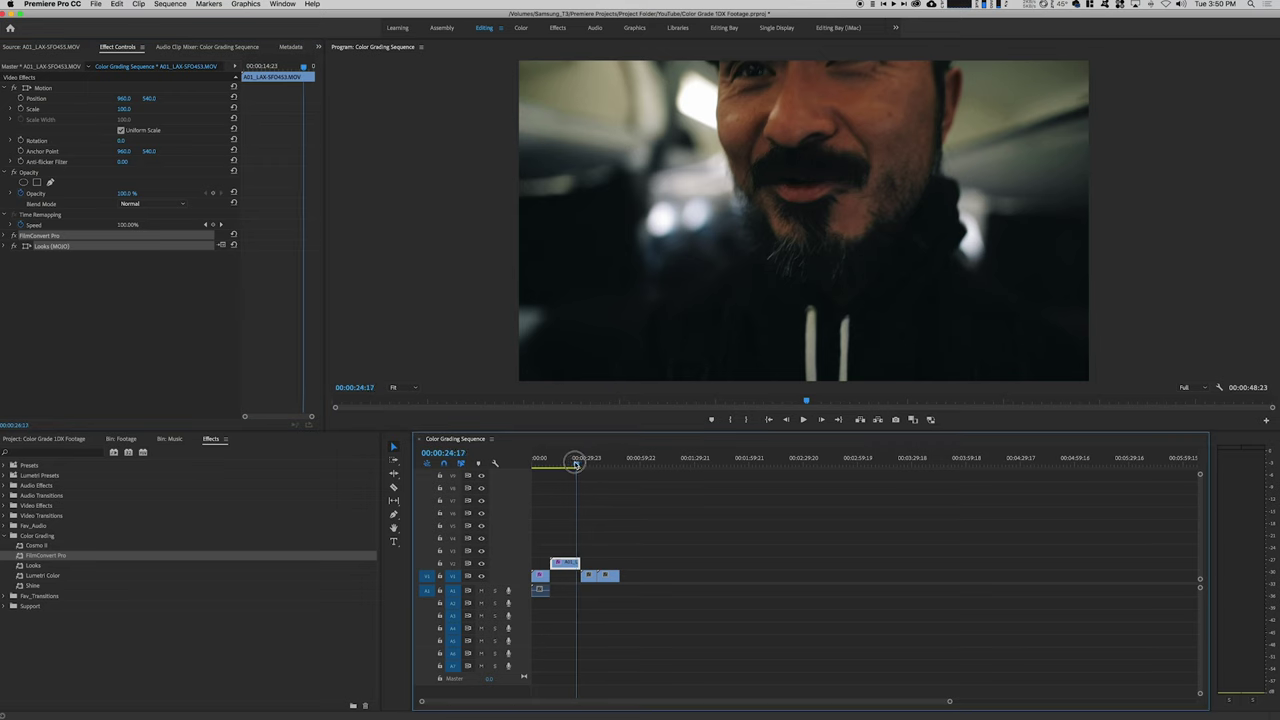
{"action": "left_click_drag", "start_coordinate": [578, 463], "coordinate": [581, 463]}
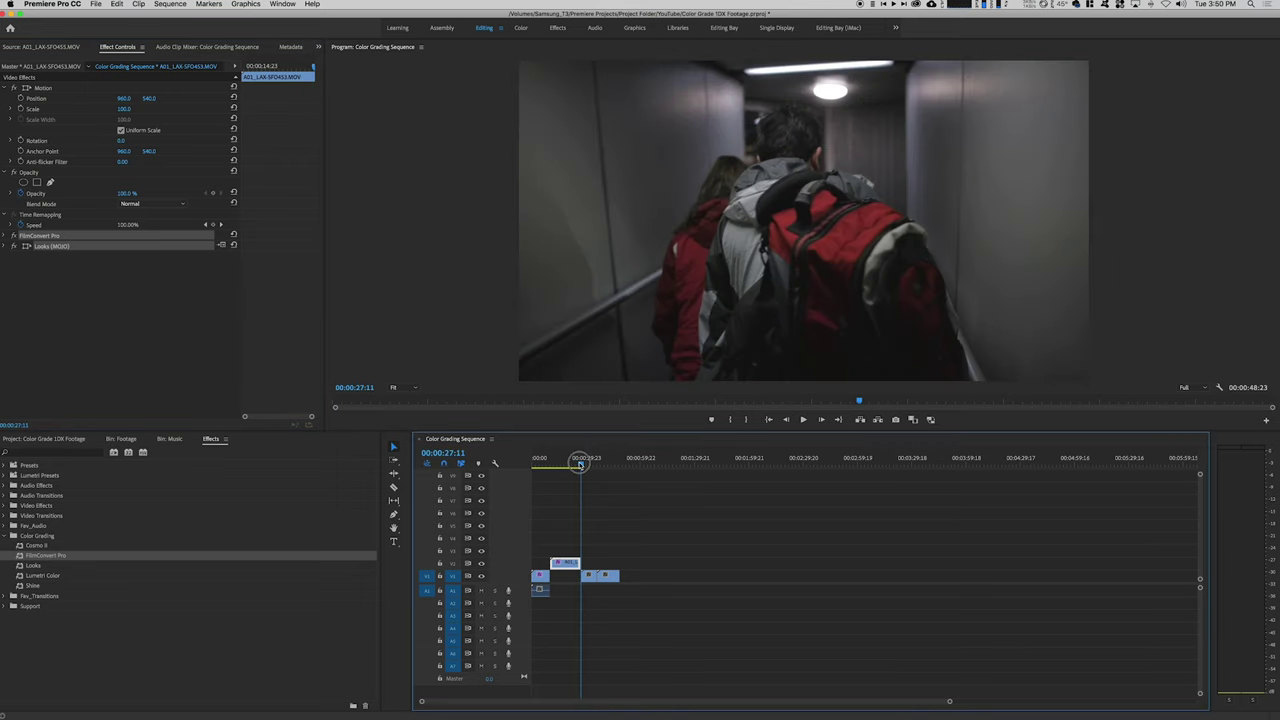
{"action": "left_click", "coordinate": [590, 577]}
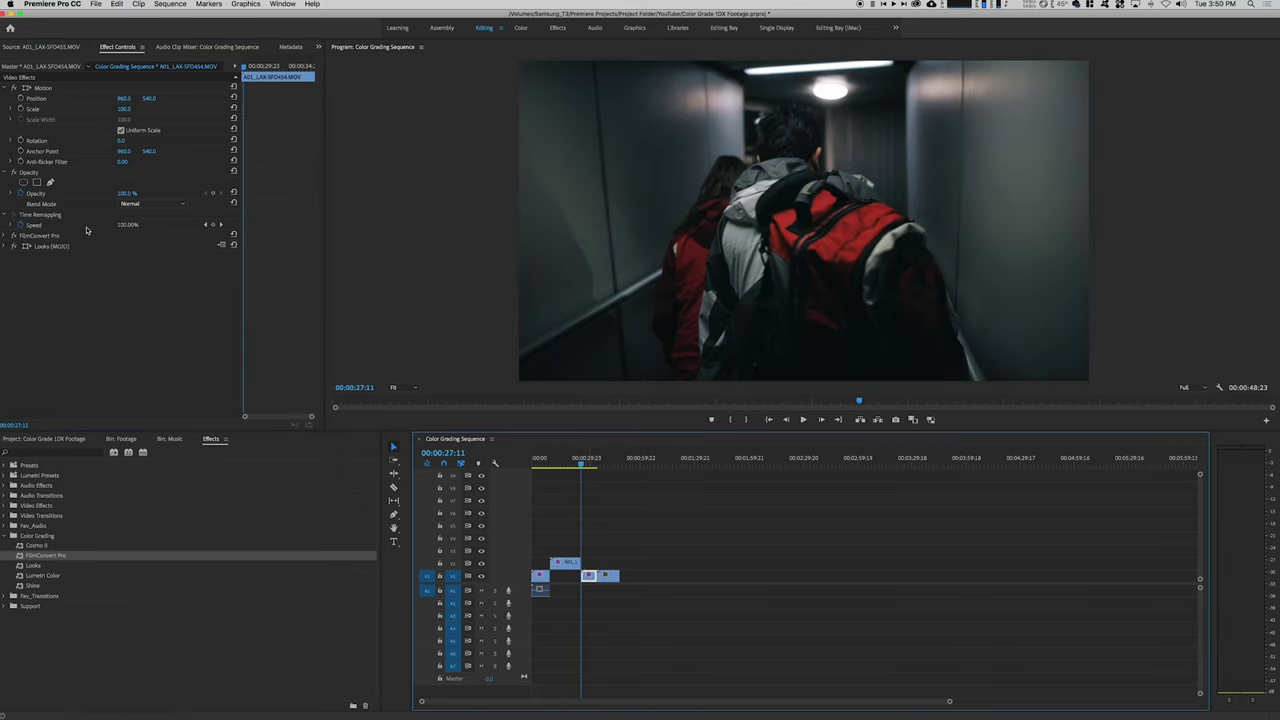
Step: Tweak the corridor clip's Looks strength and set FilmConvert to Film Color 27%, Curve 34%
{"action": "left_click", "coordinate": [5, 247]}
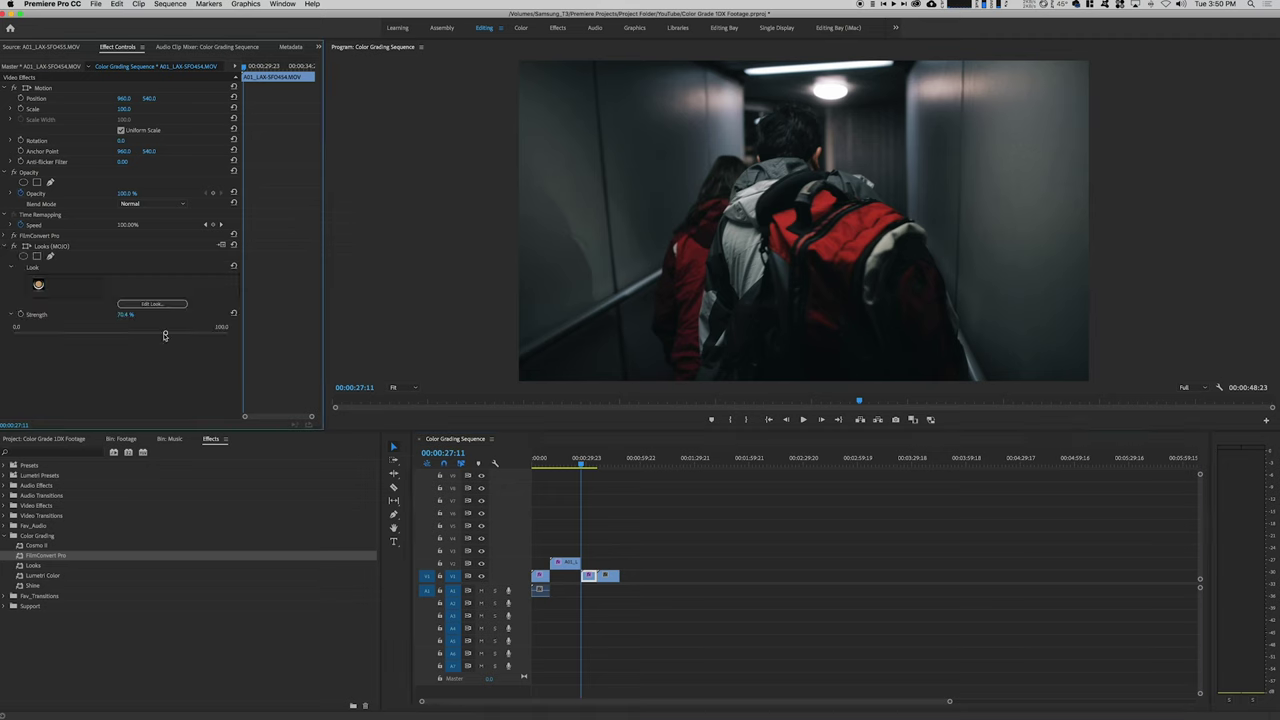
{"action": "left_click_drag", "start_coordinate": [165, 332], "coordinate": [122, 339]}
{"action": "left_click", "coordinate": [5, 246]}
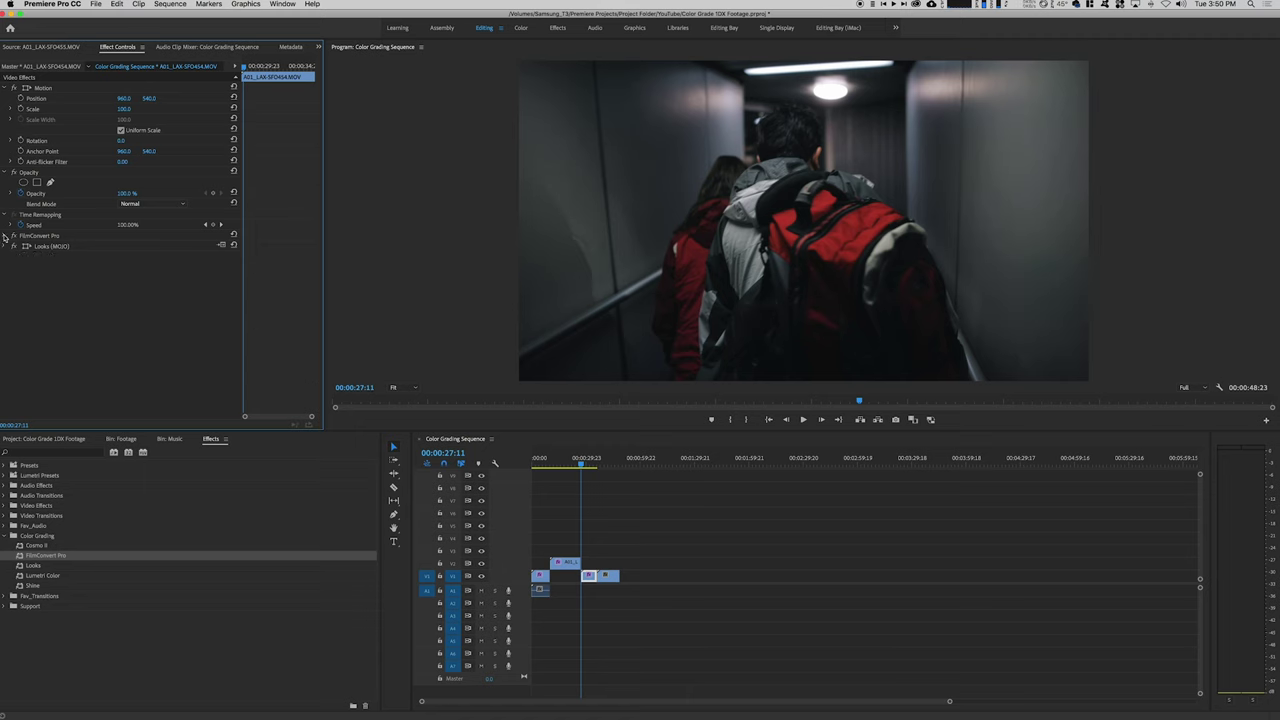
{"action": "left_click", "coordinate": [5, 235]}
{"action": "scroll", "coordinate": [282, 295], "scroll_direction": "down", "scroll_amount": 5}
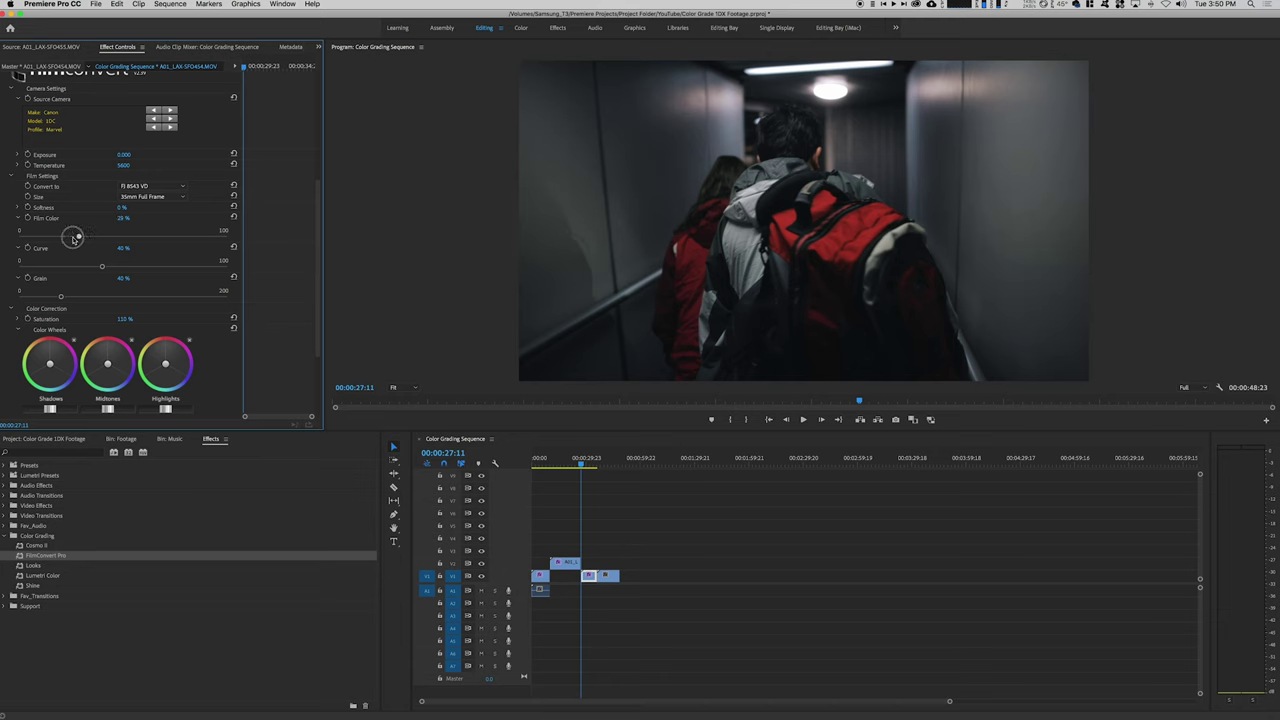
{"action": "mouse_move", "coordinate": [102, 267]}
{"action": "left_mouse_down"}
{"action": "mouse_move", "coordinate": [70, 267]}
{"action": "mouse_move", "coordinate": [109, 267]}
{"action": "mouse_move", "coordinate": [91, 267]}
{"action": "left_mouse_up"}
Step: Dock Lumetri Scopes to the right of the Program Monitor and resize the panels
{"action": "left_click", "coordinate": [282, 4]}
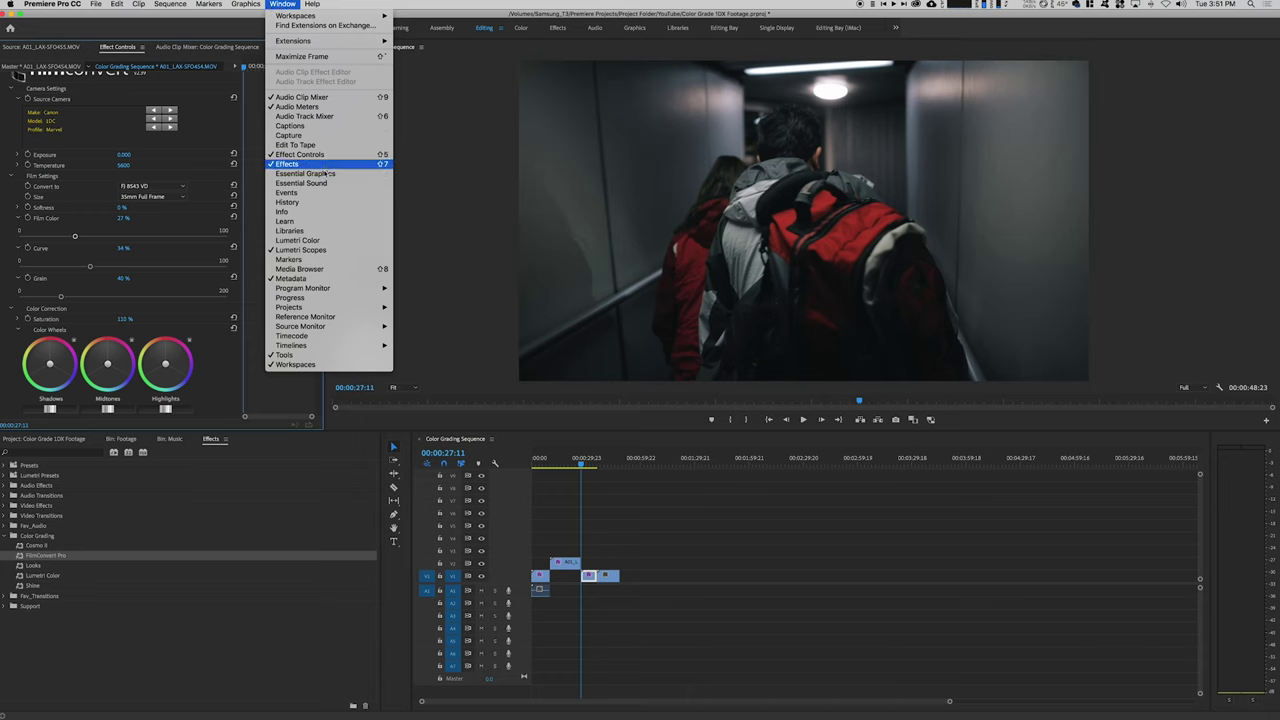
{"action": "left_click", "coordinate": [446, 83]}
{"action": "left_click", "coordinate": [318, 47]}
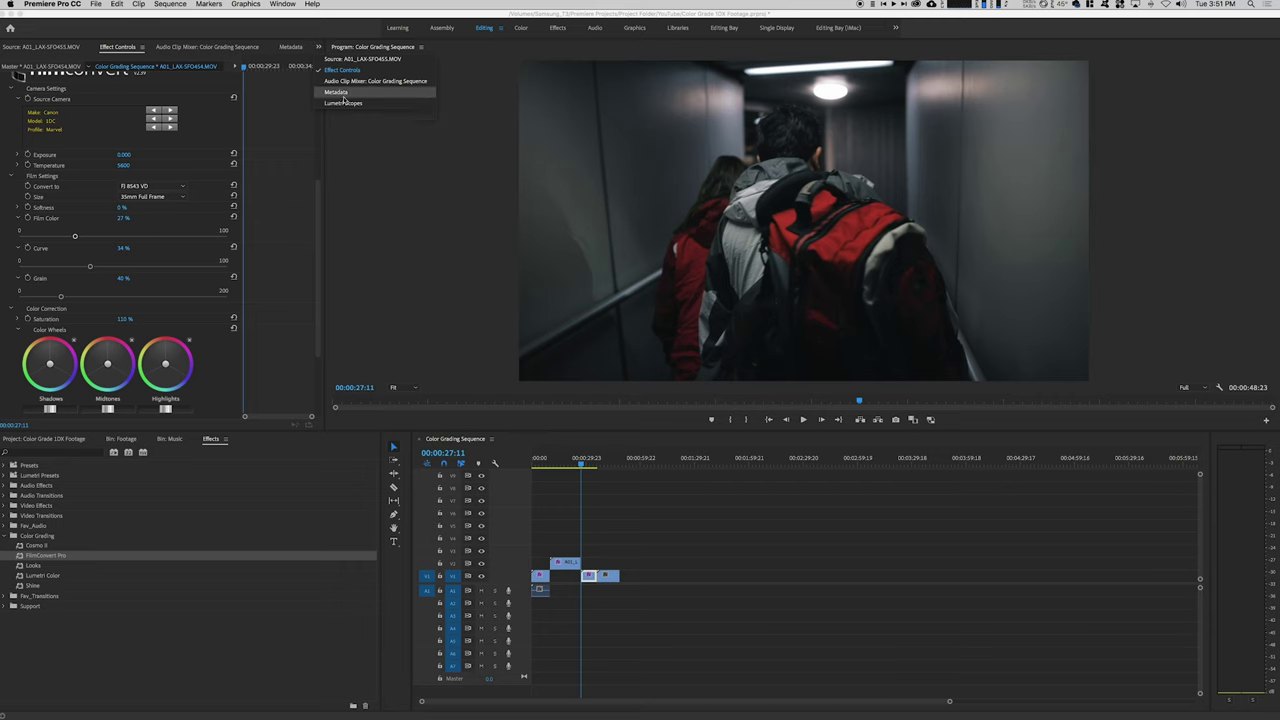
{"action": "left_click", "coordinate": [344, 104]}
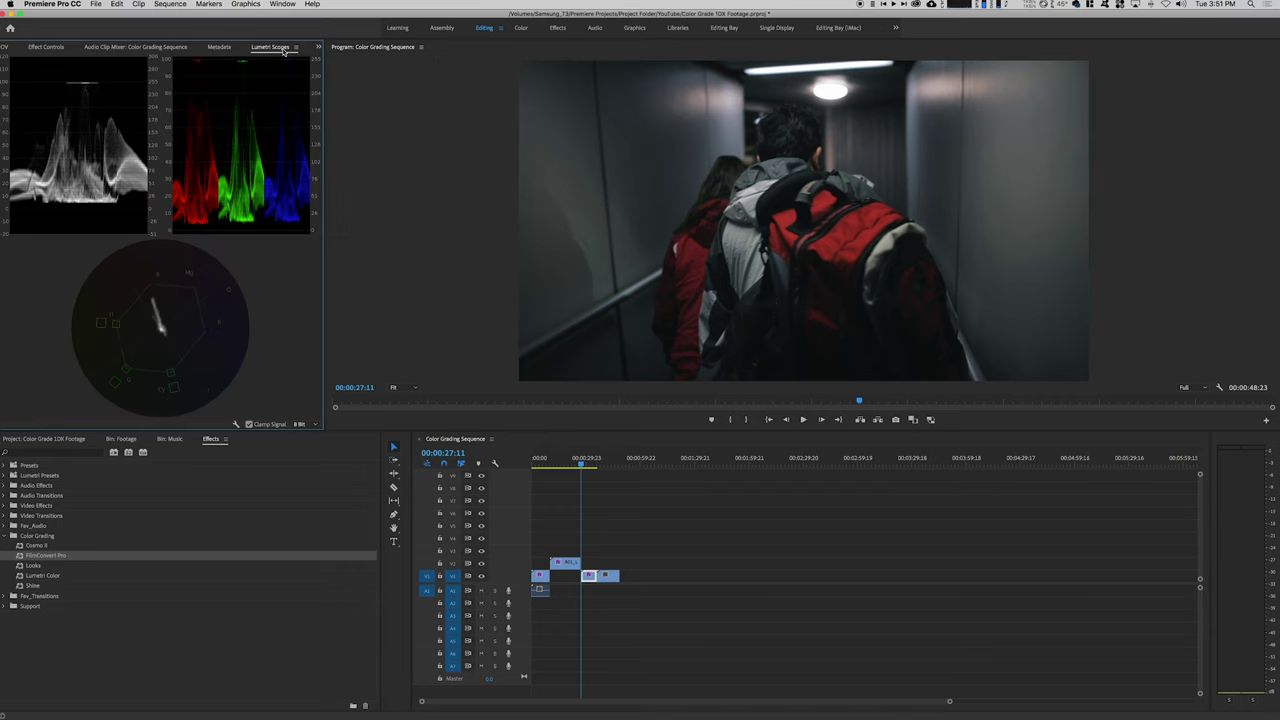
{"action": "left_click_drag", "start_coordinate": [284, 50], "coordinate": [1259, 228]}
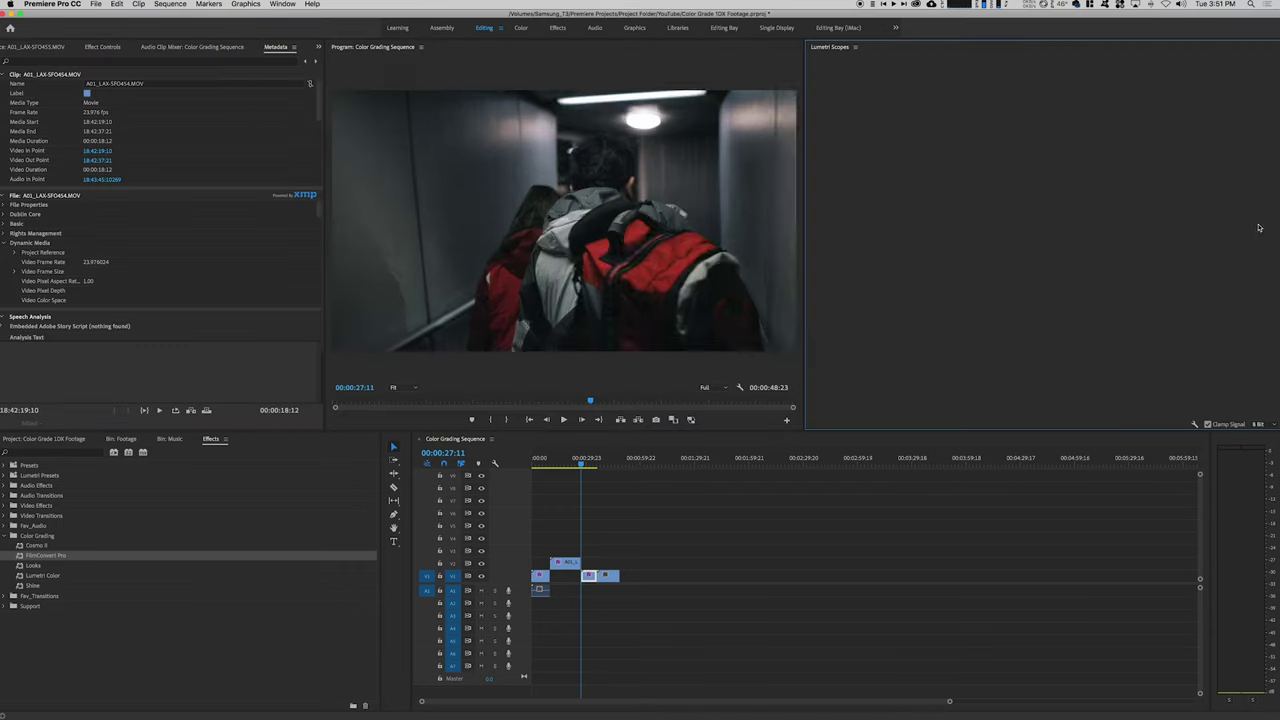
{"action": "left_click_drag", "start_coordinate": [803, 212], "coordinate": [1059, 211]}
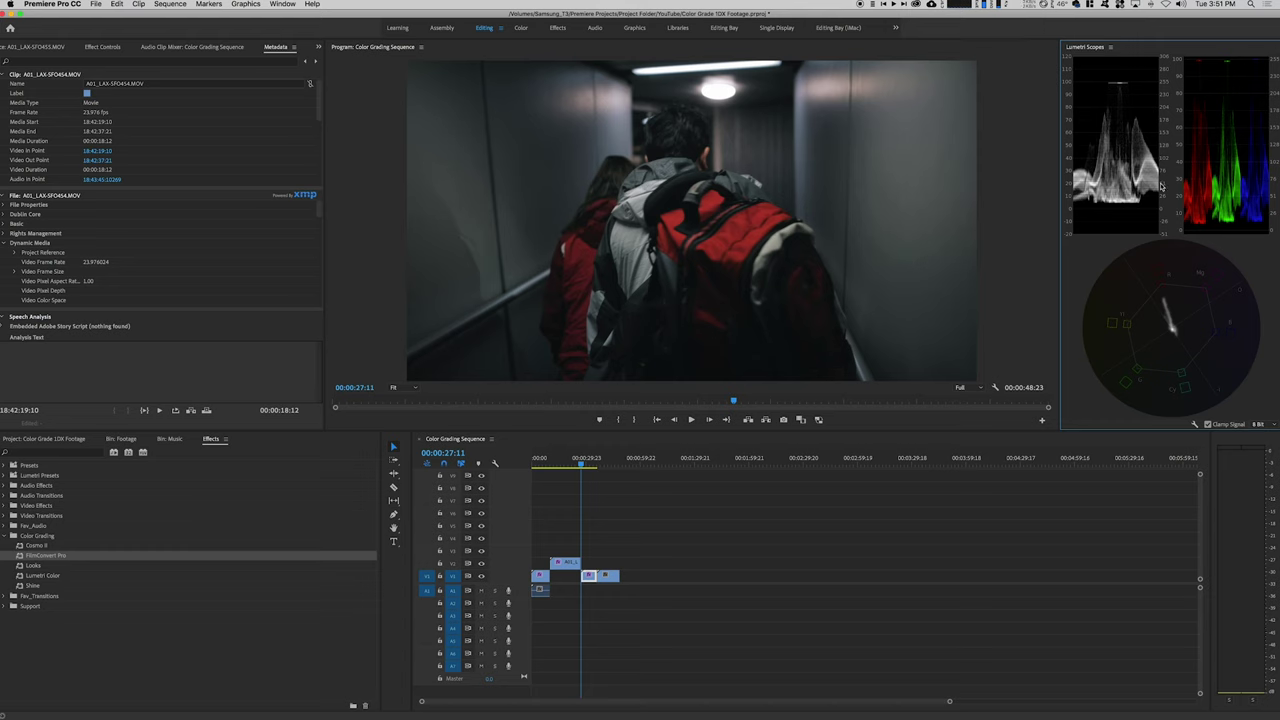
Step: Scrub through the face shot and the dark corridor shot to check the scopes
{"action": "left_click_drag", "start_coordinate": [583, 465], "coordinate": [565, 467]}
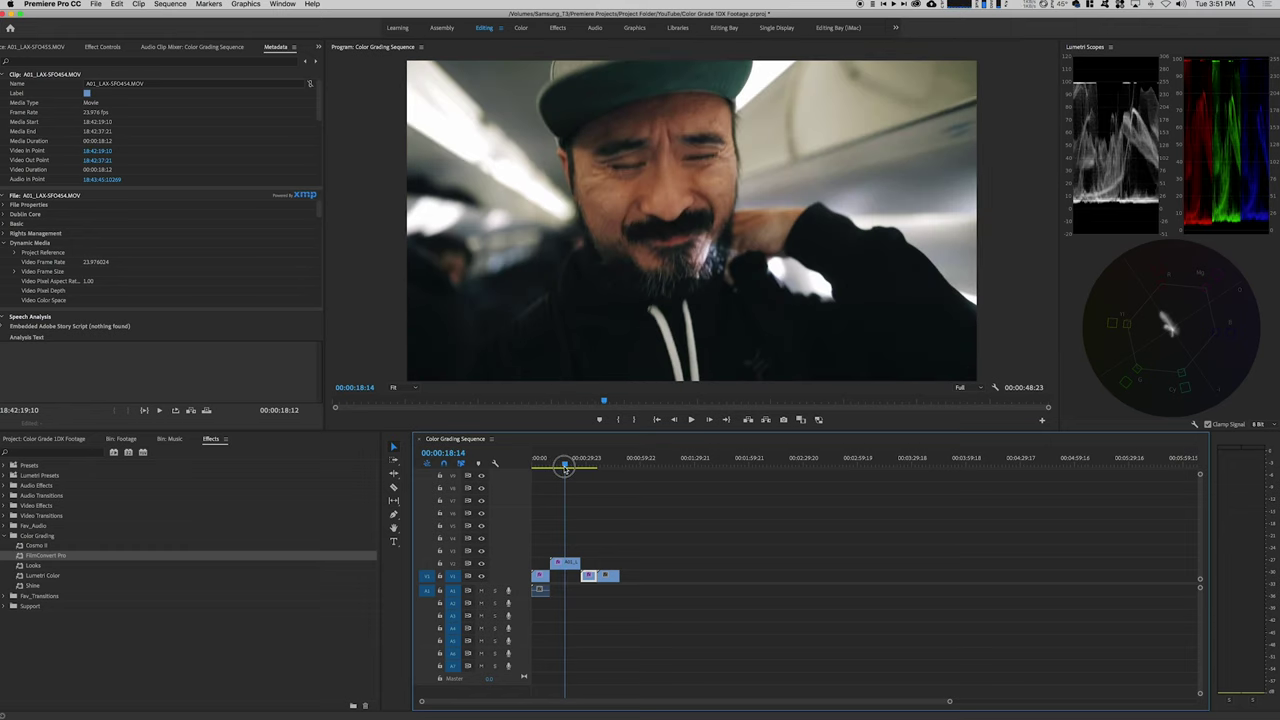
{"action": "left_click_drag", "start_coordinate": [565, 467], "coordinate": [567, 467]}
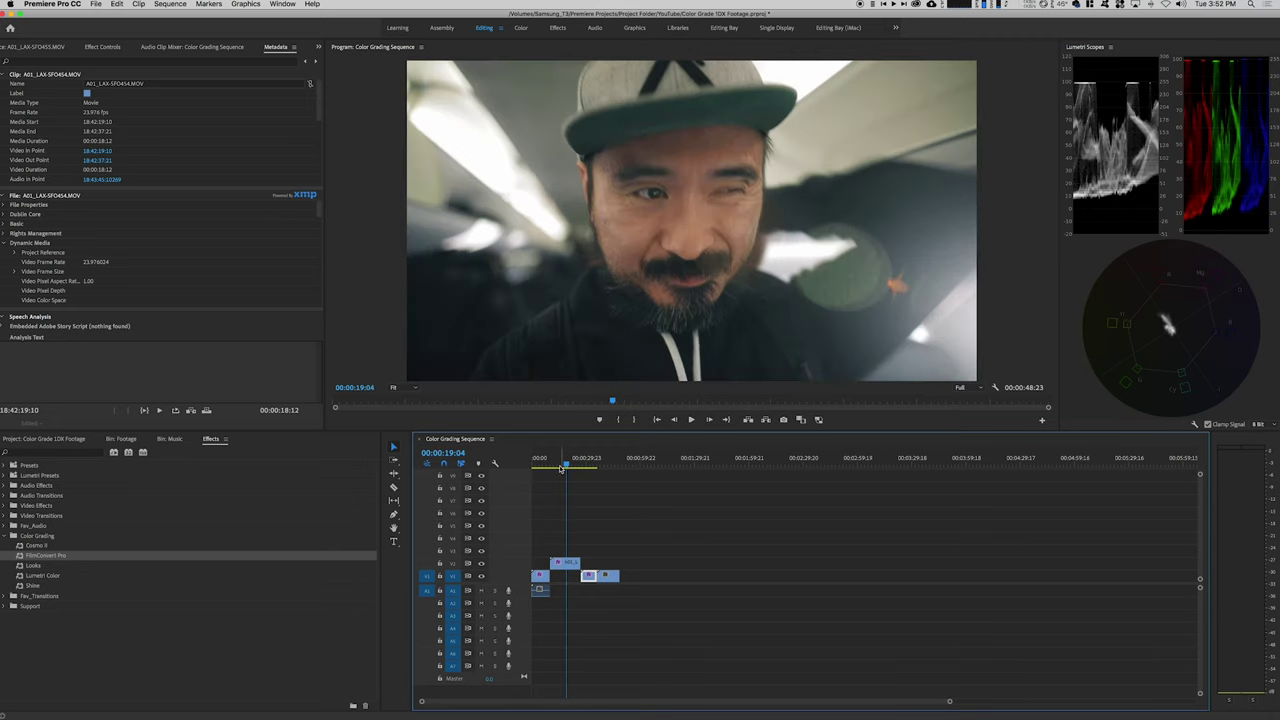
{"action": "left_click_drag", "start_coordinate": [567, 468], "coordinate": [599, 467]}
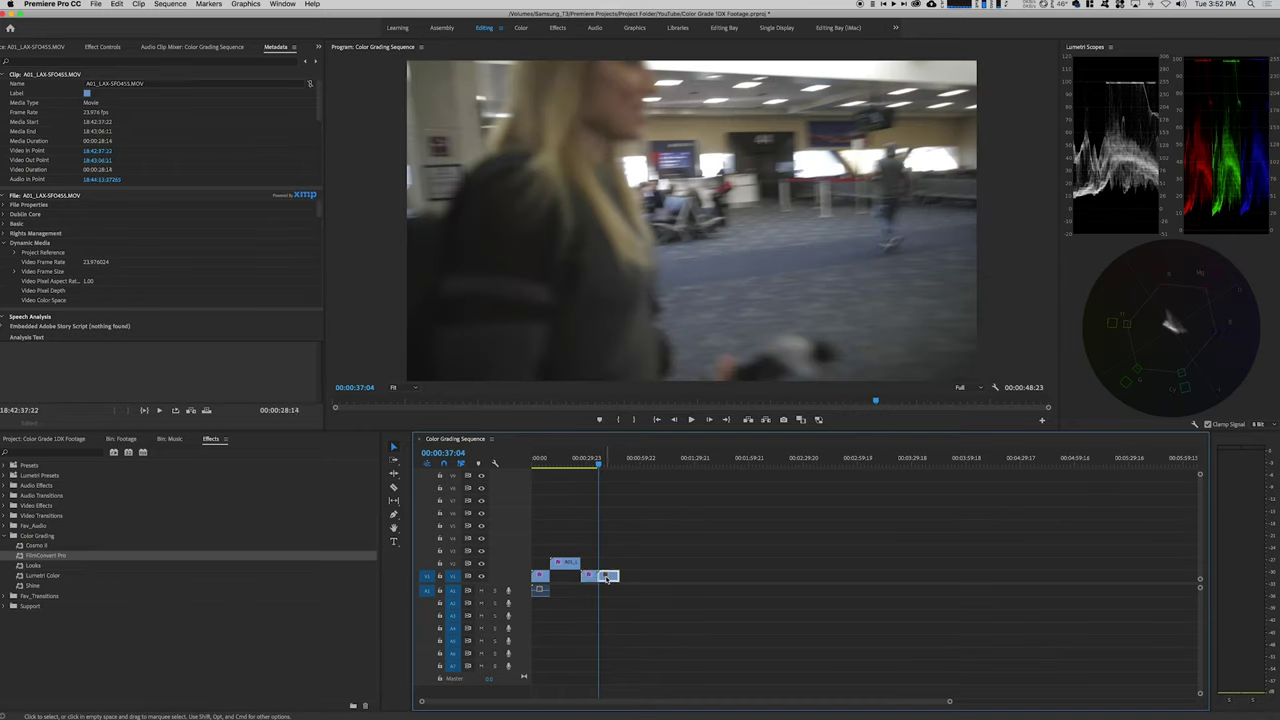
Step: Apply the grade to the airport clip and lower its Looks (MOJO) Strength, toggling it to compare
{"action": "left_click_drag", "start_coordinate": [607, 578], "coordinate": [607, 578]}
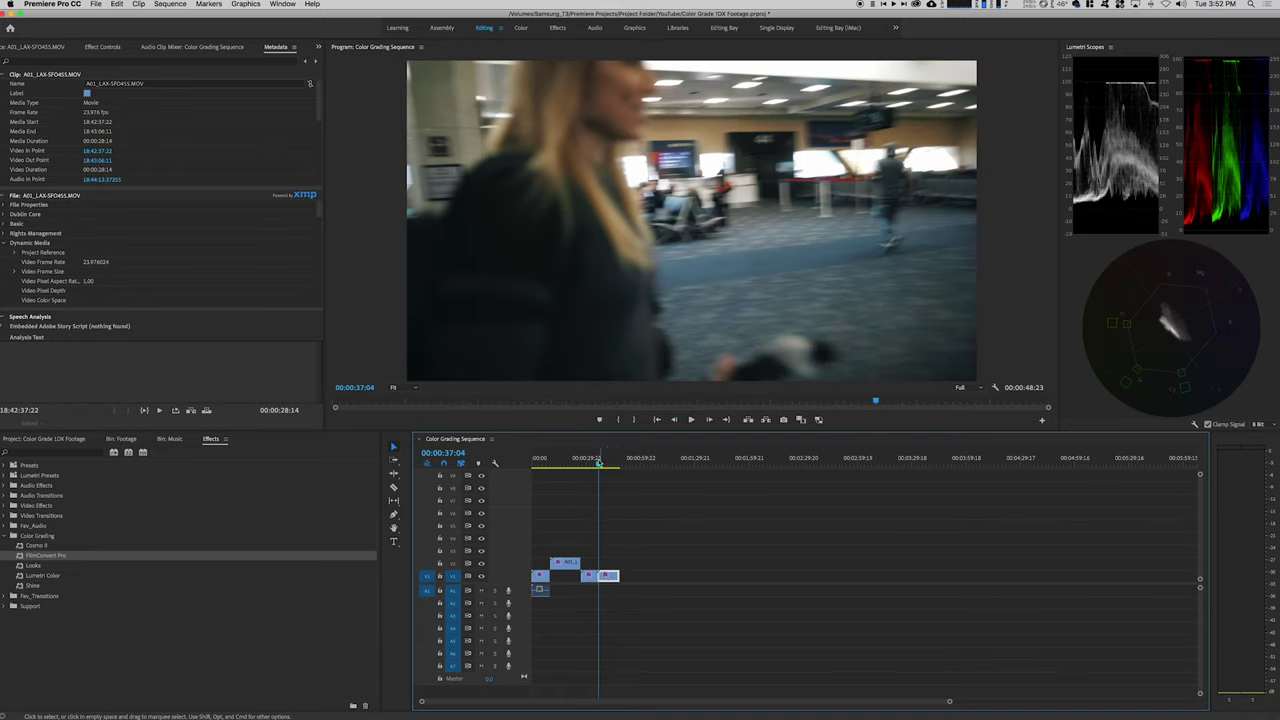
{"action": "left_click", "coordinate": [100, 47]}
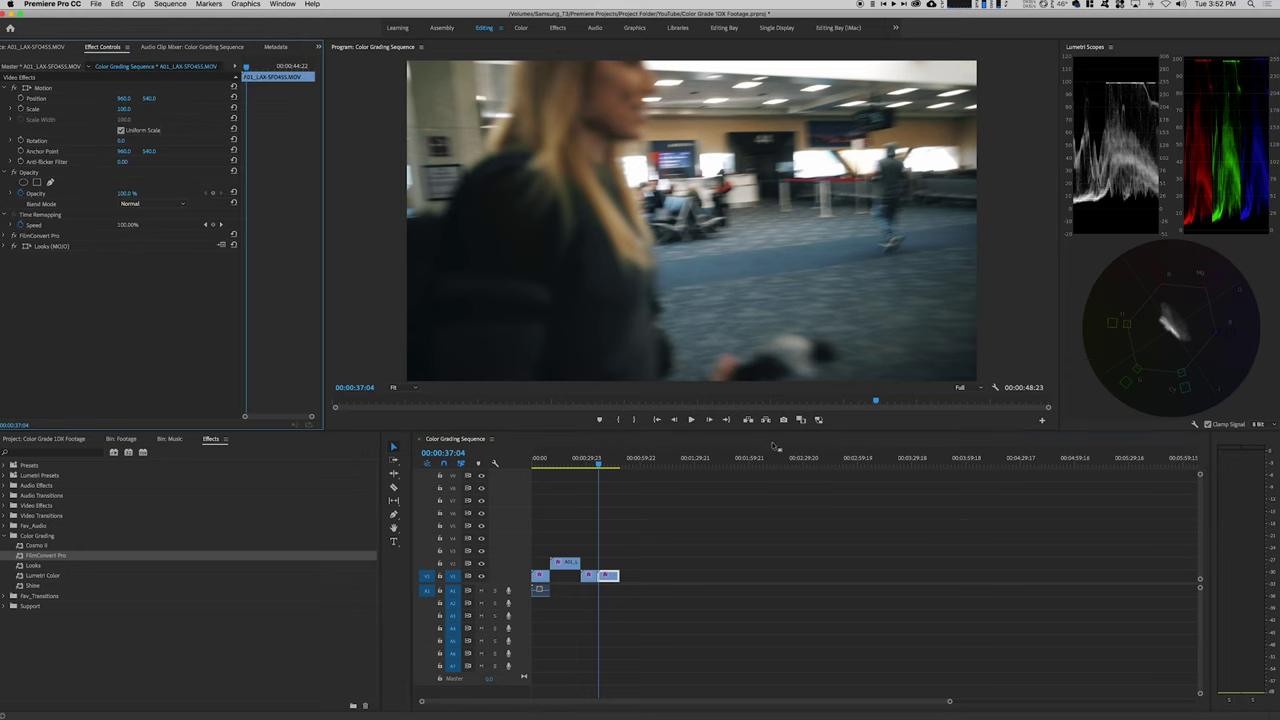
{"action": "left_click_drag", "start_coordinate": [597, 463], "coordinate": [606, 463]}
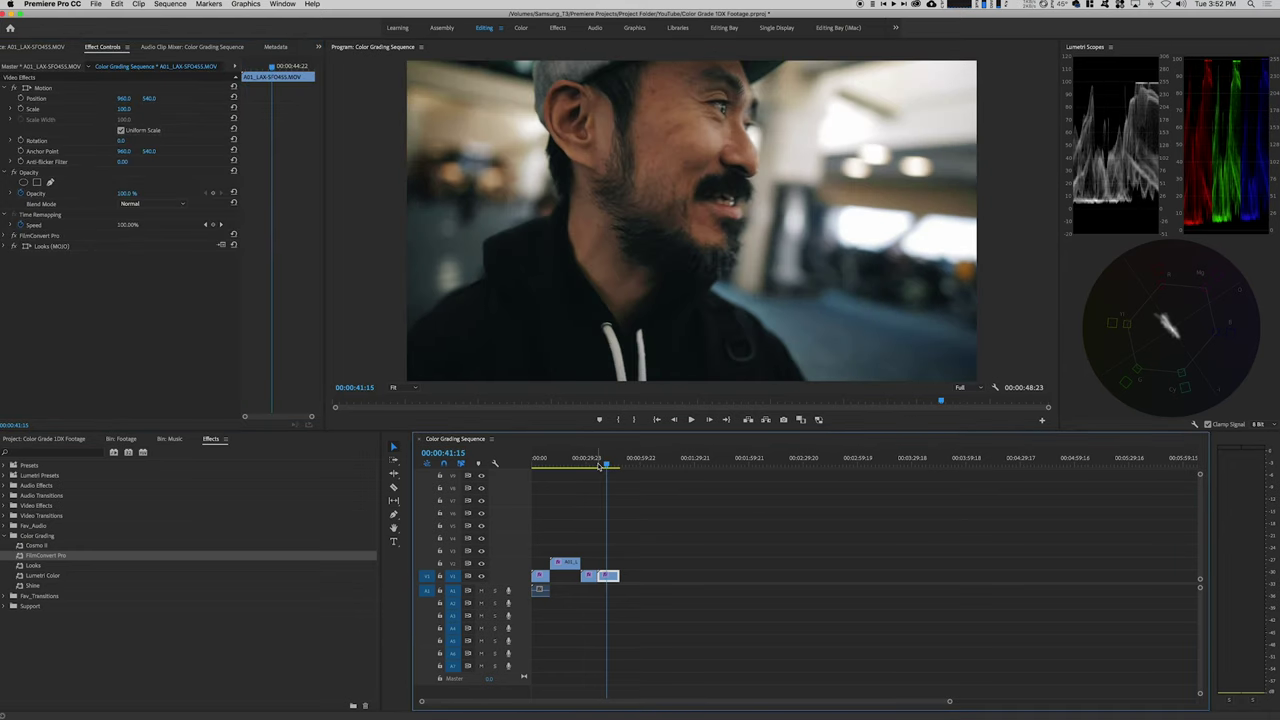
{"action": "left_click", "coordinate": [8, 247]}
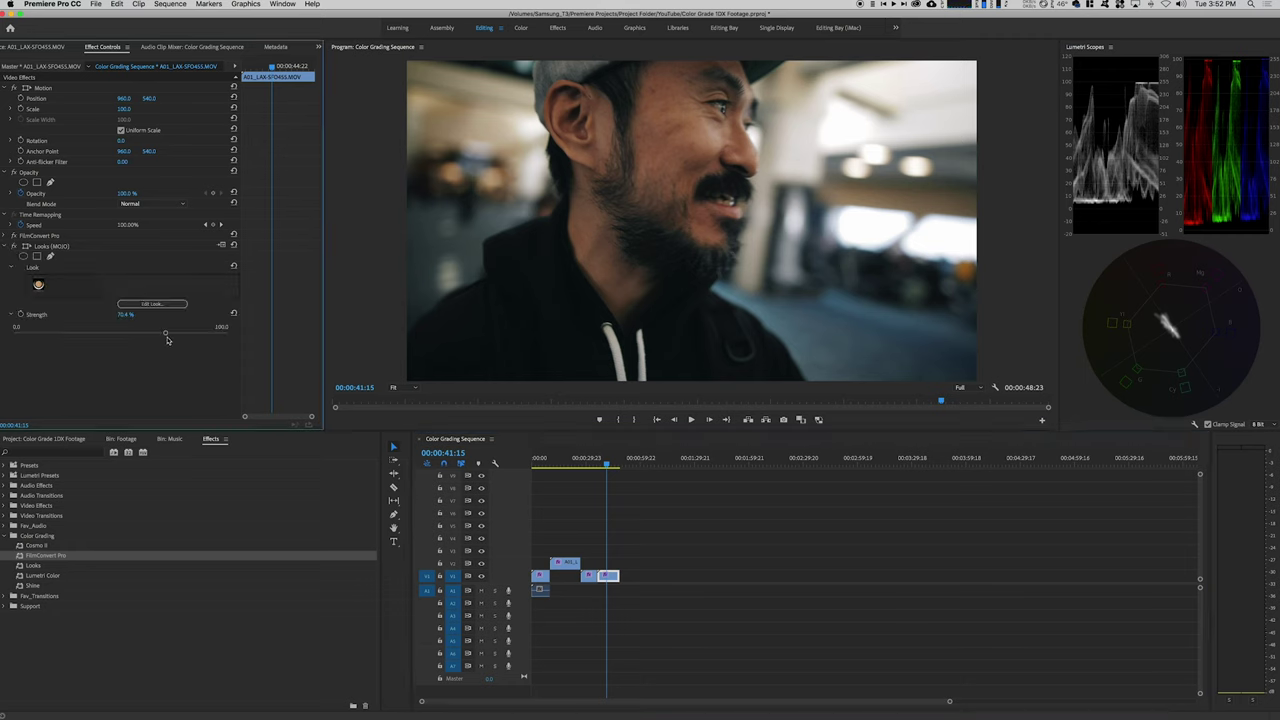
{"action": "left_click_drag", "start_coordinate": [166, 335], "coordinate": [121, 332]}
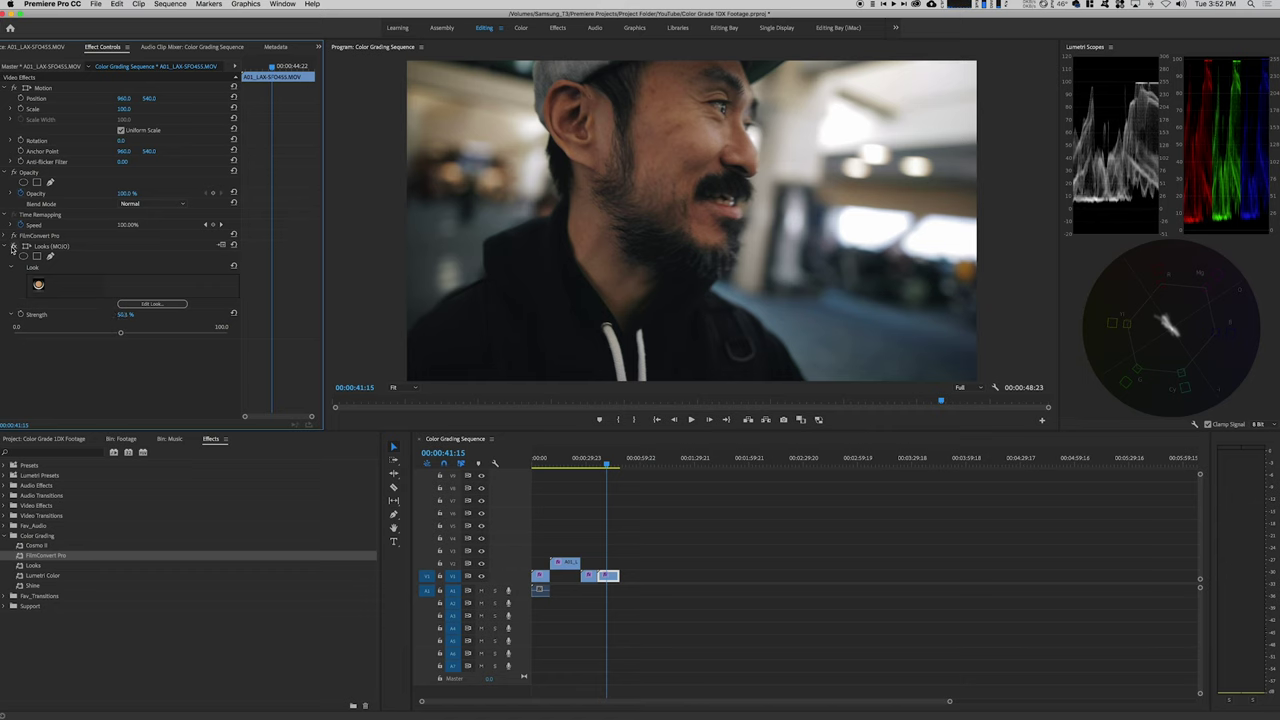
{"action": "left_click", "coordinate": [8, 246]}
{"action": "left_click", "coordinate": [8, 246]}
Step: Set the airport clip's FilmConvert Film Color to 33% and Curve to 37%, then play back
{"action": "left_click", "coordinate": [13, 237]}
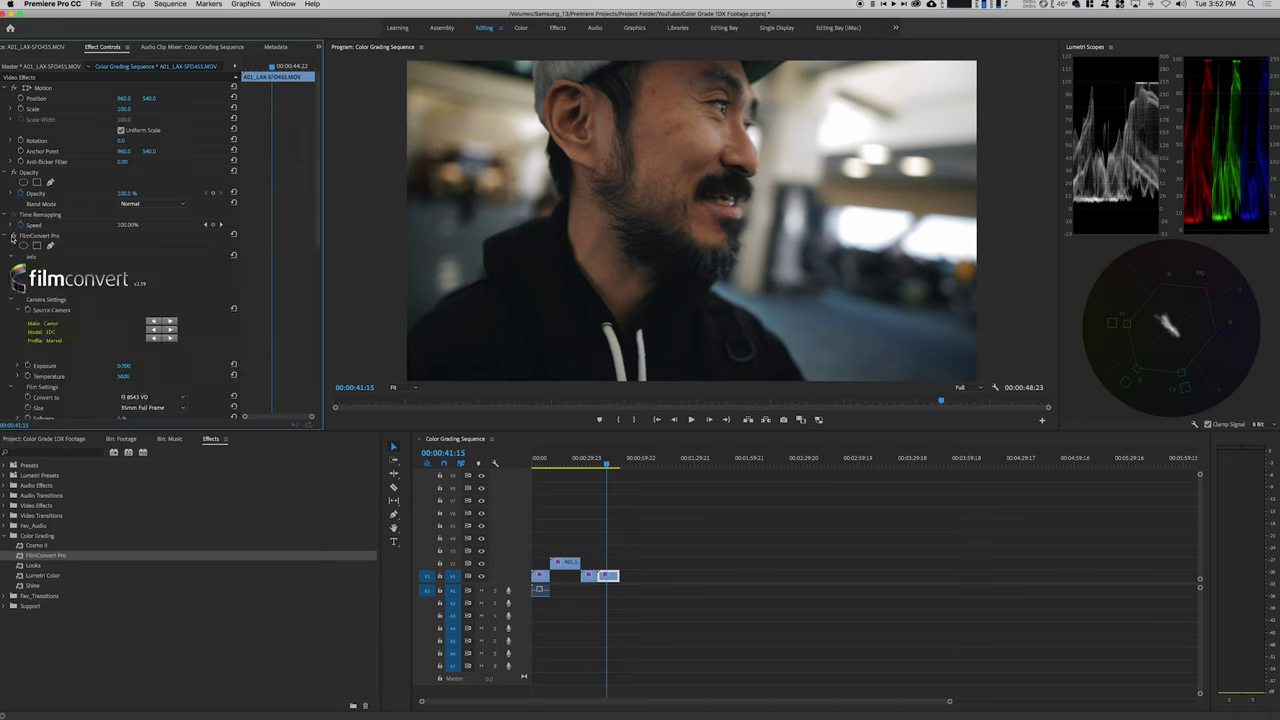
{"action": "scroll", "coordinate": [282, 262], "scroll_direction": "down", "scroll_amount": 5}
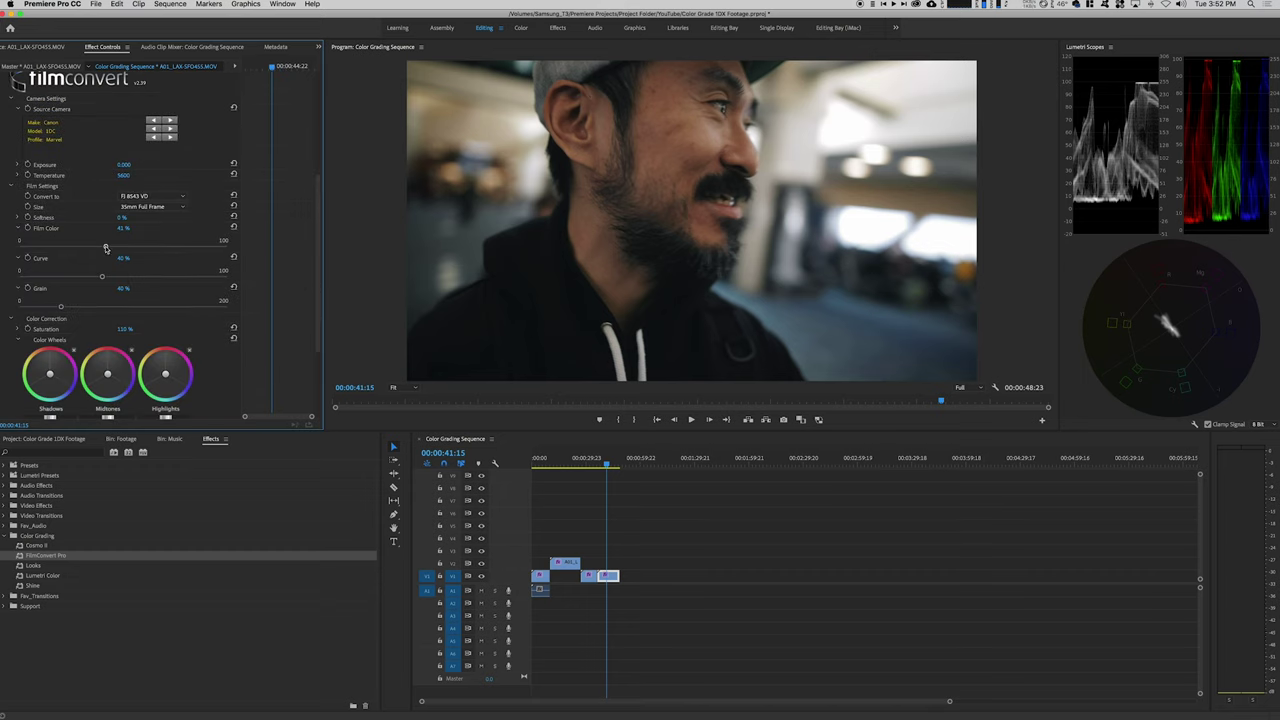
{"action": "left_click_drag", "start_coordinate": [105, 246], "coordinate": [139, 277]}
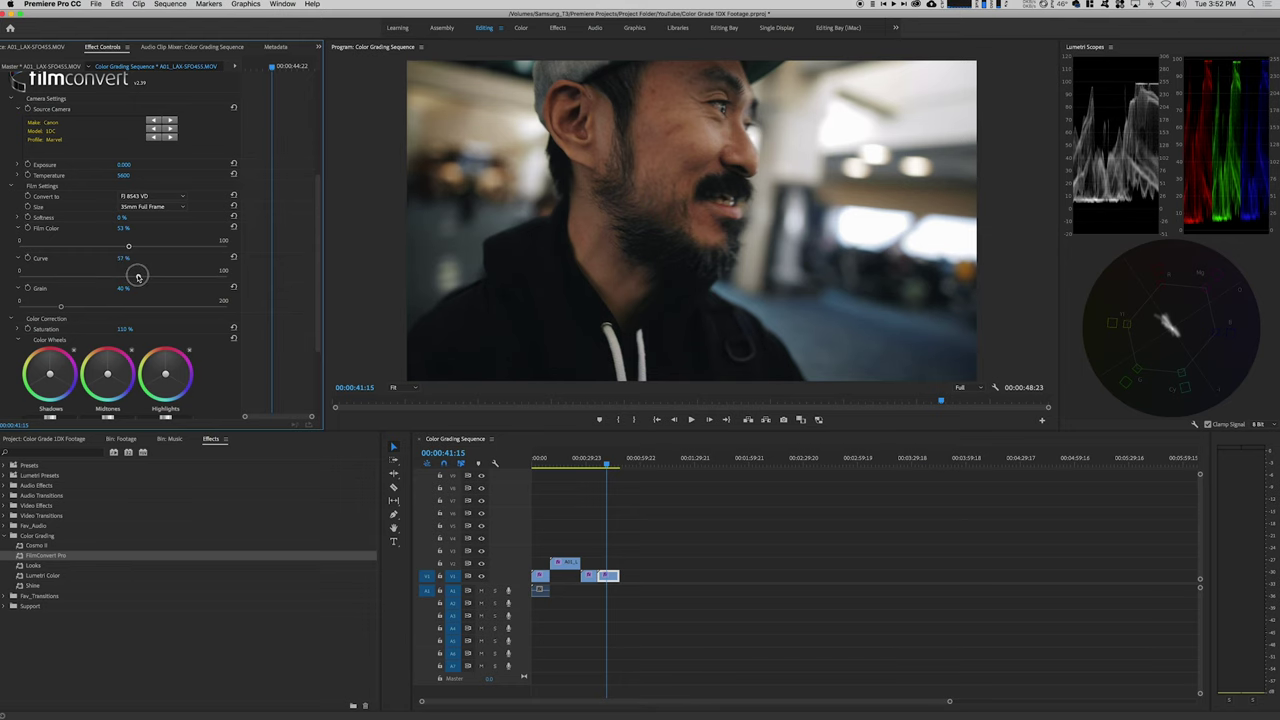
{"action": "key", "text": "space"}
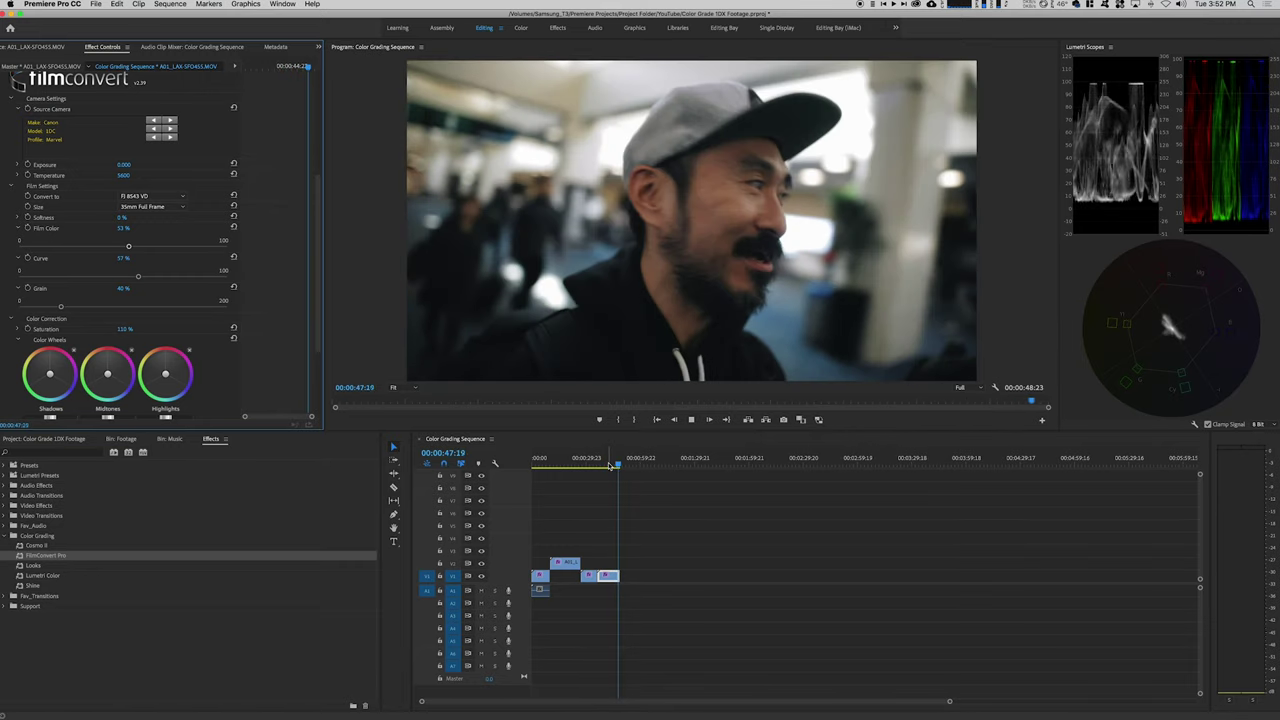
{"action": "left_click", "coordinate": [609, 465]}
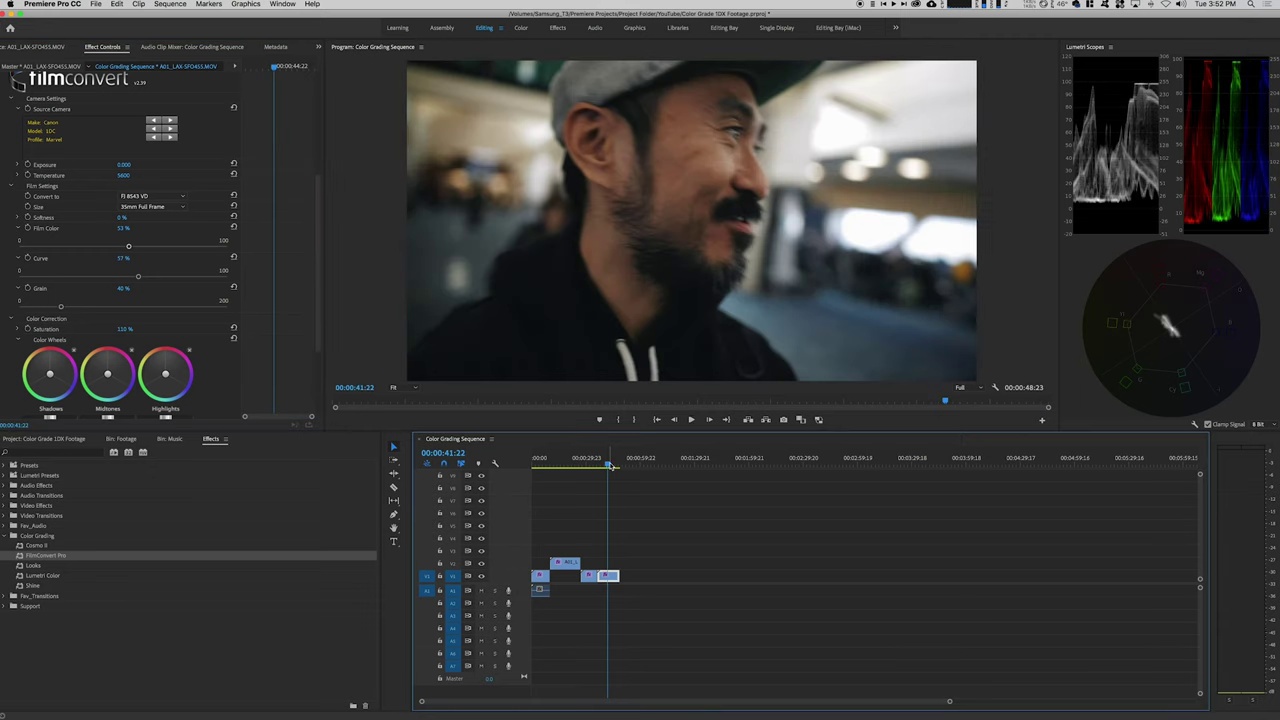